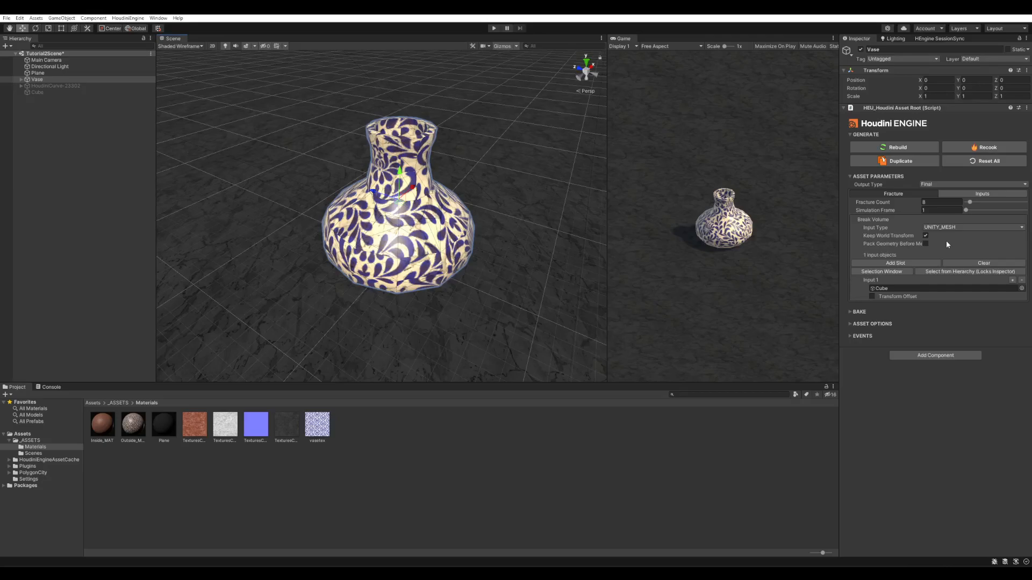
- Check the vase's curve input and activate the HoudiniCurve-23302 object in the scene
alt+drag(541, 235, 744, 291)
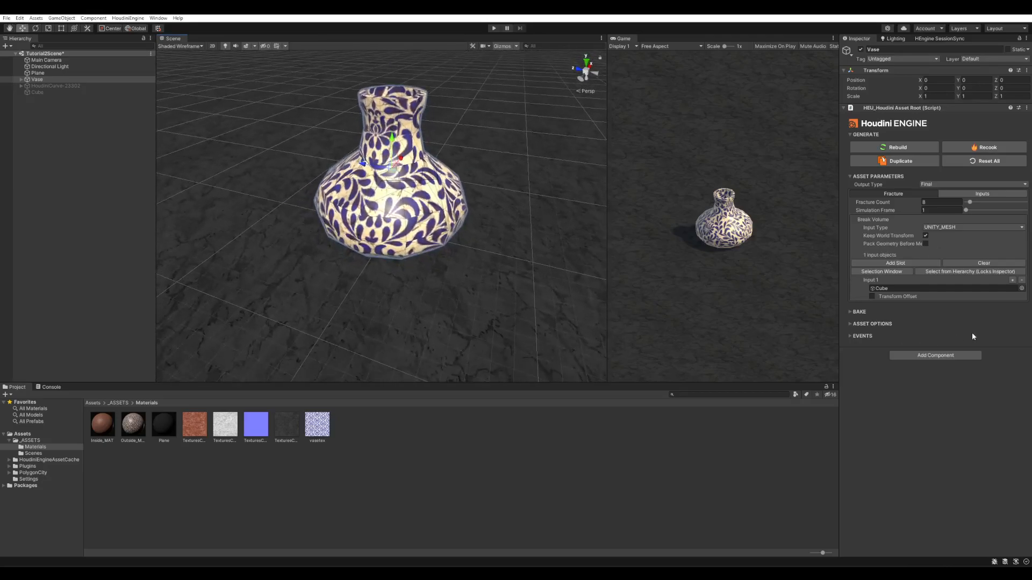
click(957, 194)
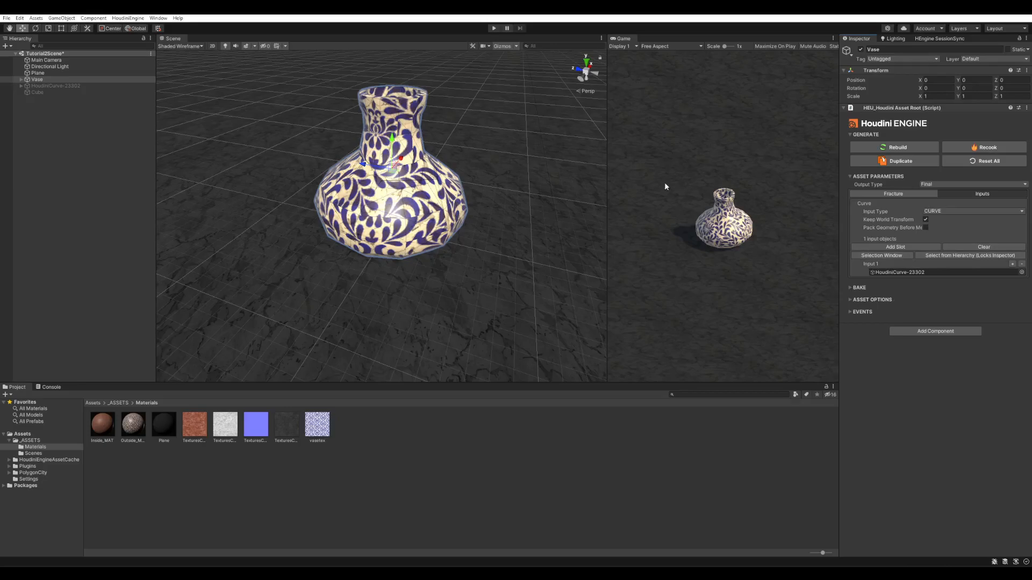
click(49, 86)
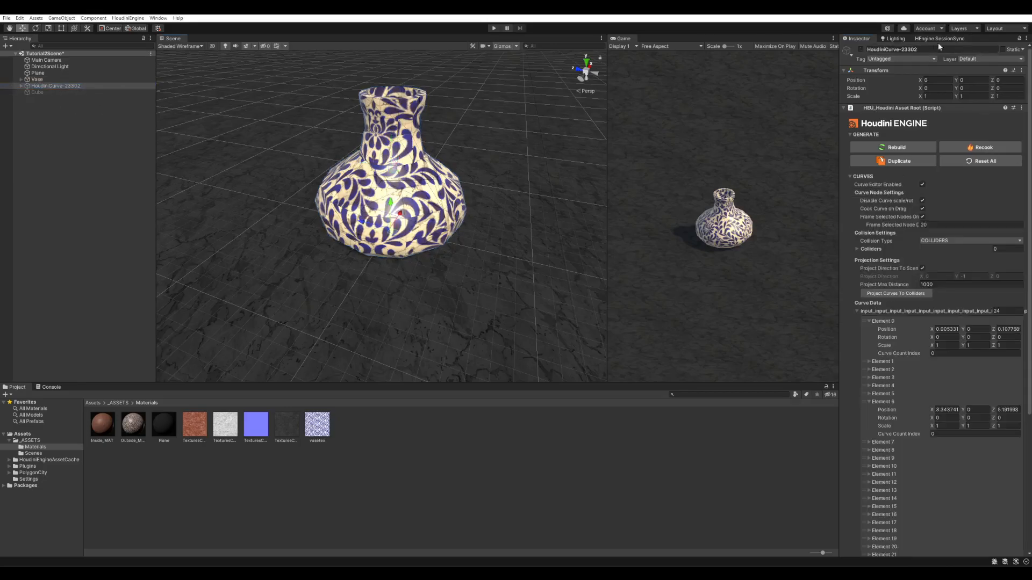
click(860, 50)
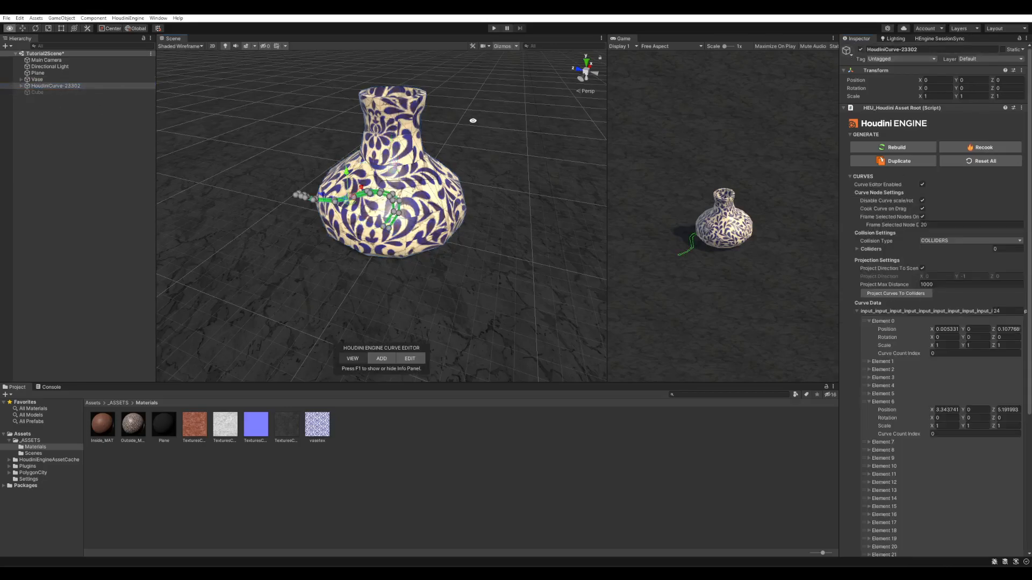
alt+drag(473, 120, 364, 160)
alt+drag(526, 144, 481, 237)
alt+drag(455, 279, 525, 270)
- Examine the vase's Fracture parameters, its Cube break volume and the profile curve around the vase
click(37, 79)
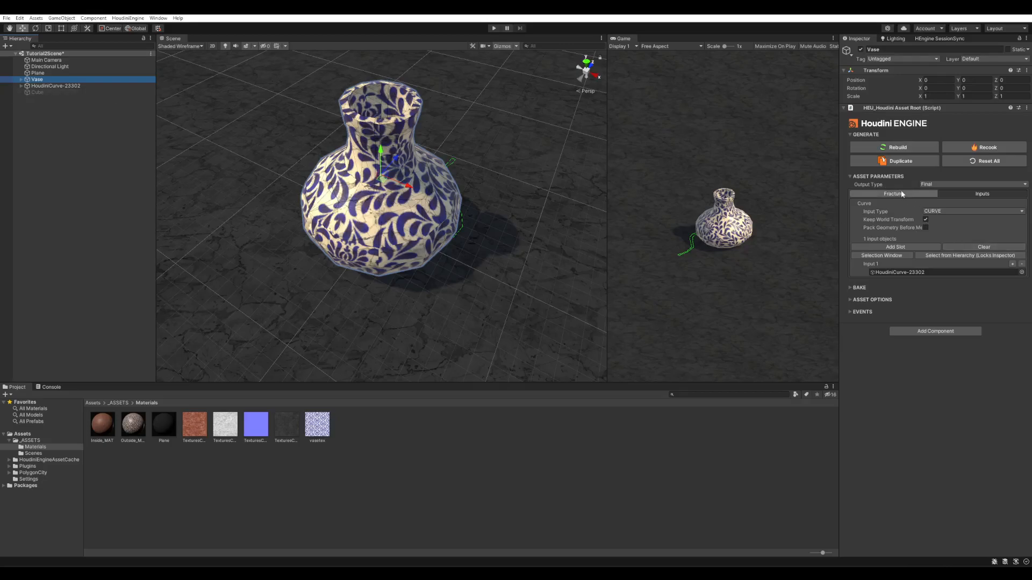
click(881, 193)
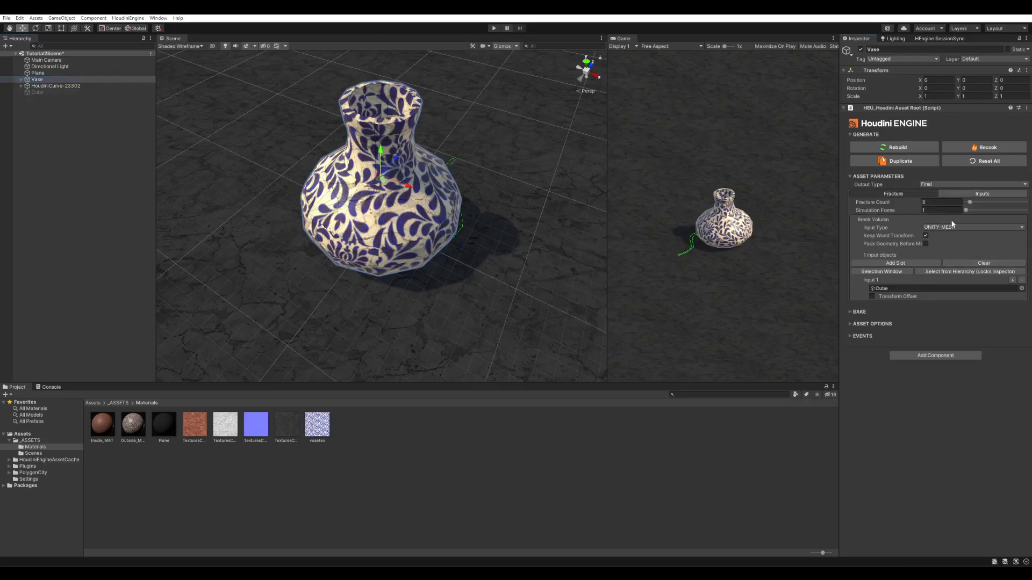
click(36, 92)
click(860, 49)
click(860, 49)
click(35, 92)
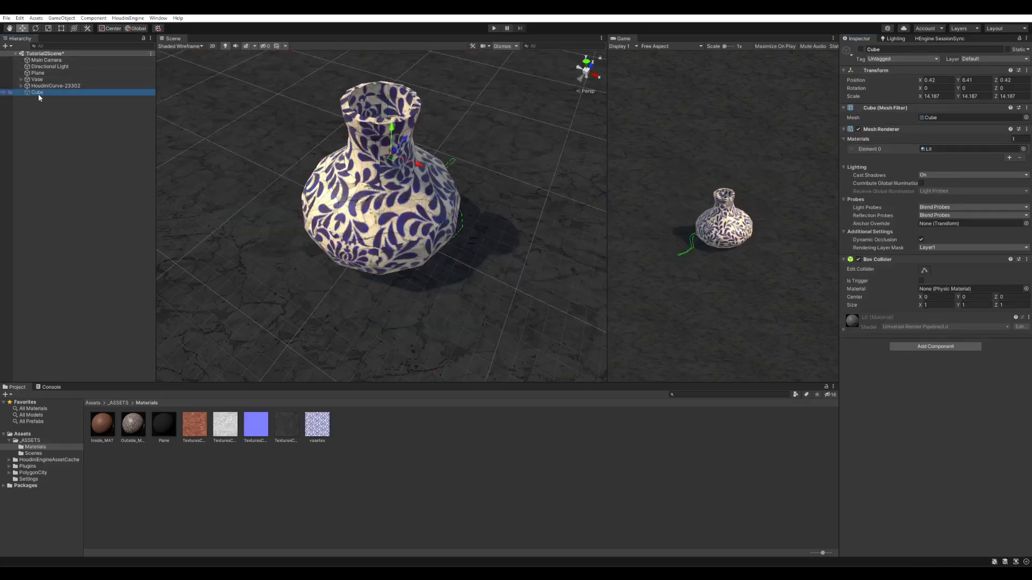
click(44, 85)
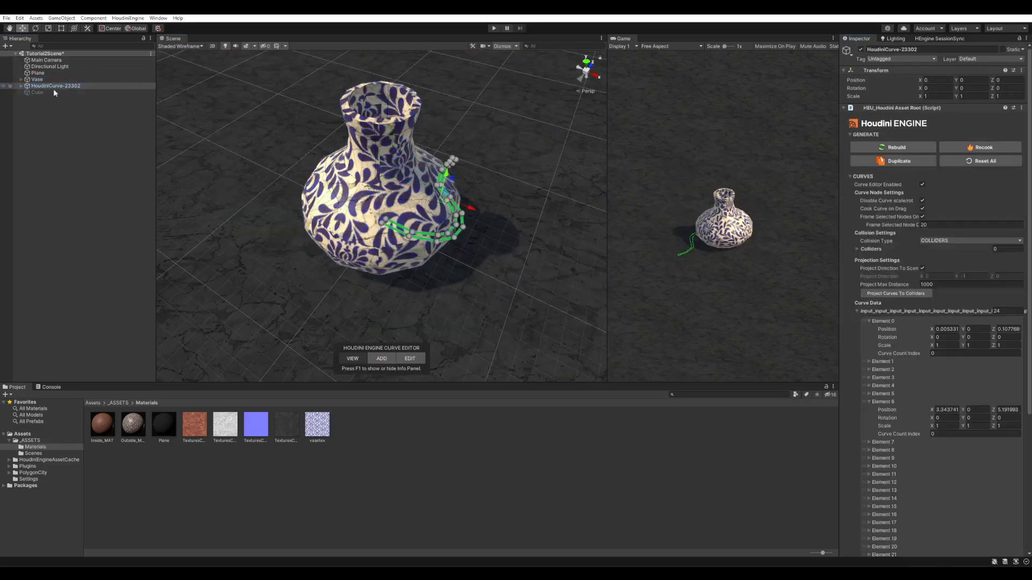
click(37, 79)
alt+drag(483, 156, 420, 181)
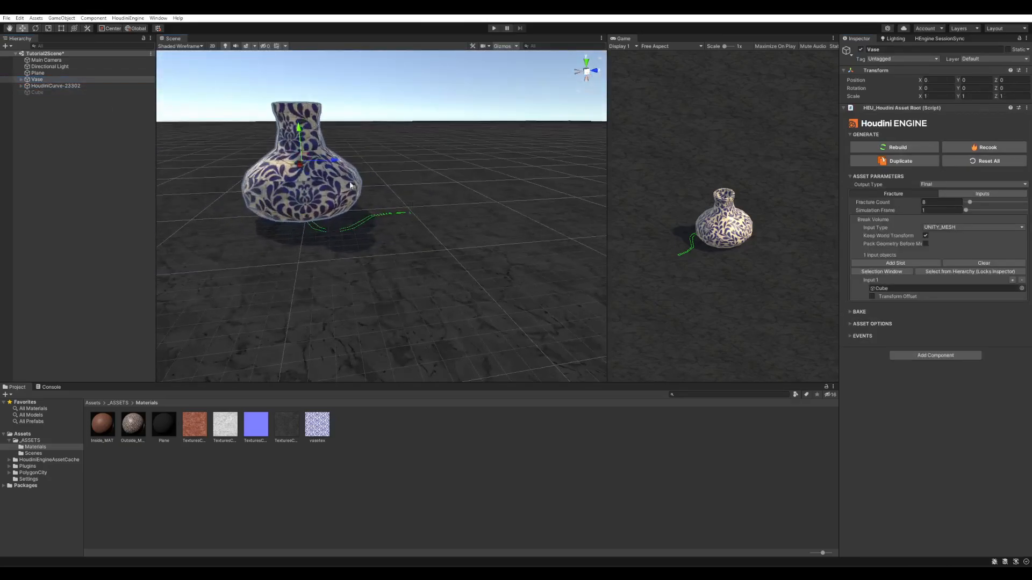
alt+drag(366, 224, 454, 230)
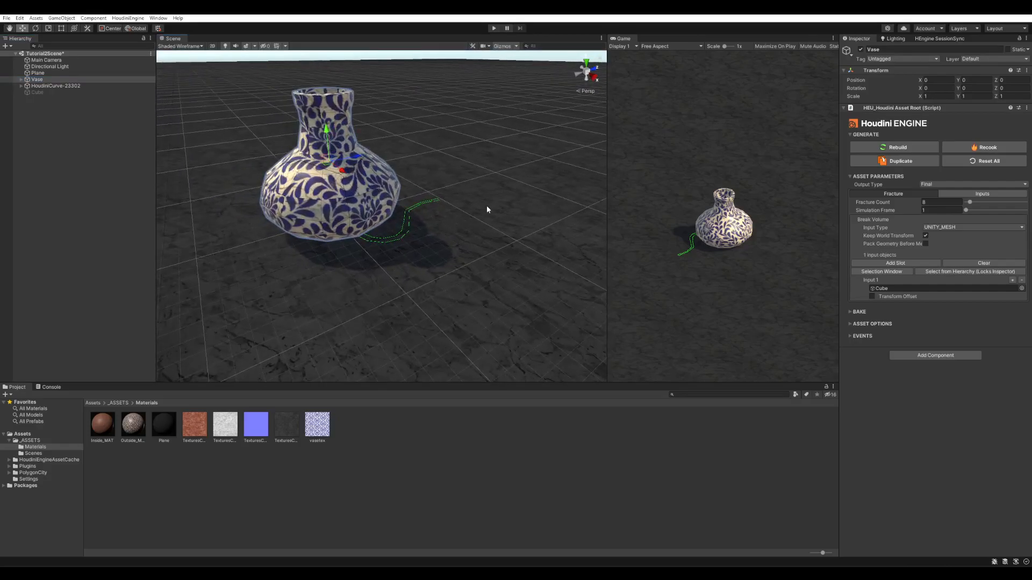
alt+drag(484, 211, 500, 268)
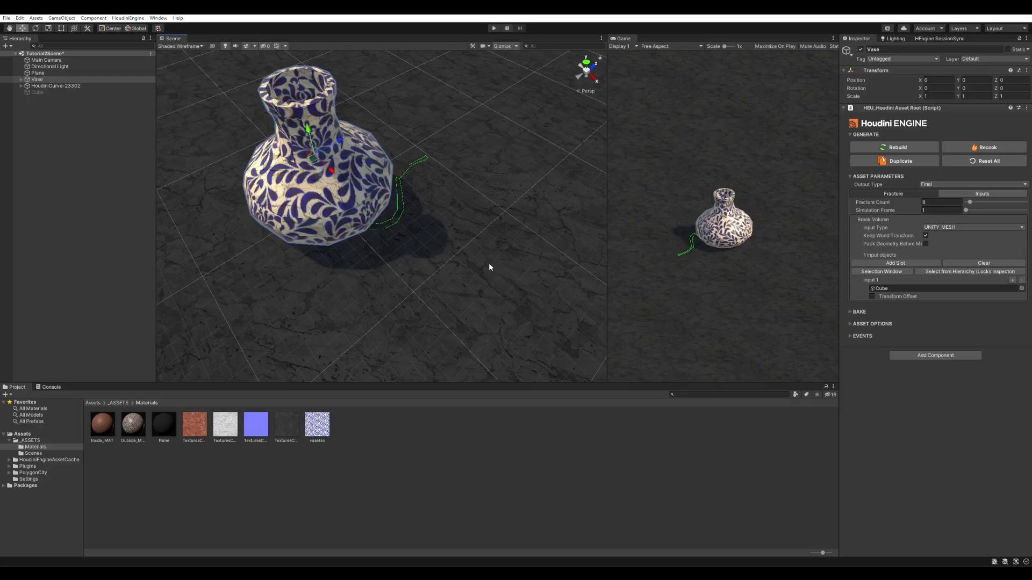
alt+drag(465, 219, 522, 247)
- Try moving the vase along the X axis to about -17.87
click(41, 79)
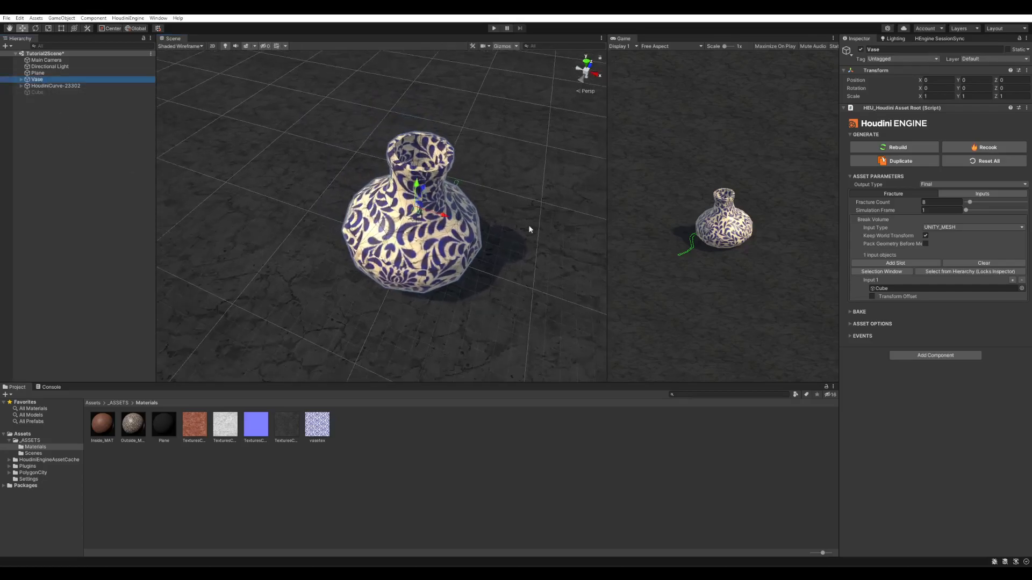
drag(446, 218, 390, 203)
drag(299, 175, 61, 86)
click(56, 86)
click(37, 79)
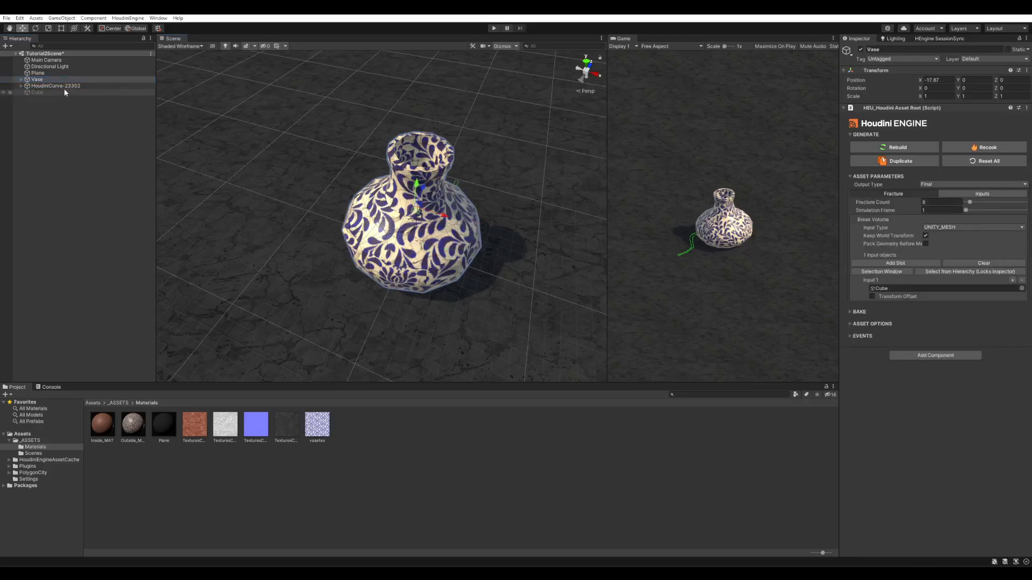
- Move HoudiniCurve-23302 away from the vase along the X axis to about 10.41
click(62, 86)
drag(487, 226, 611, 271)
middle_drag(570, 267, 388, 220)
alt+drag(388, 221, 430, 213)
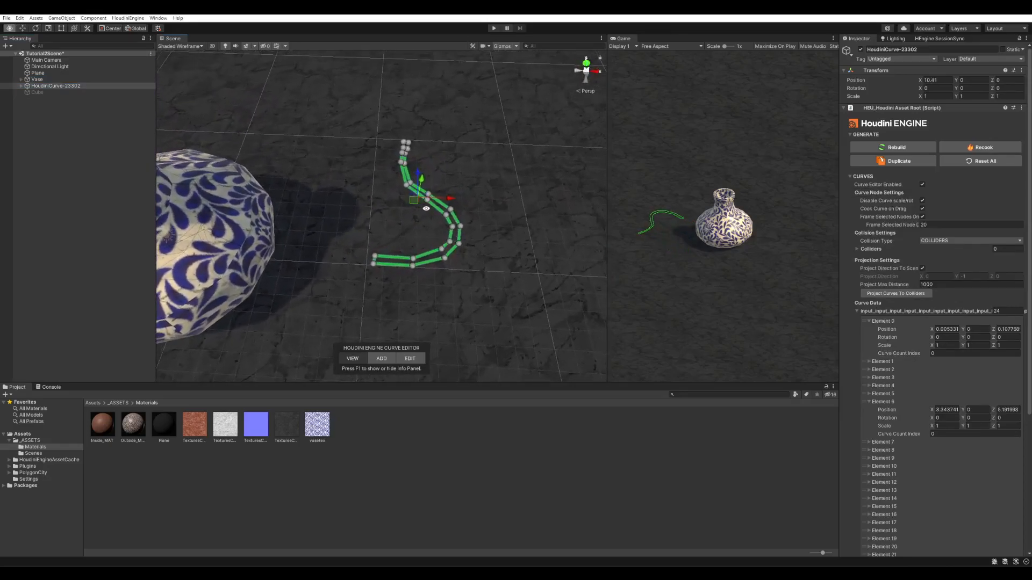
middle_drag(430, 213, 459, 237)
alt+drag(459, 237, 446, 233)
middle_drag(460, 243, 452, 249)
alt+drag(452, 248, 375, 212)
middle_drag(375, 212, 422, 188)
alt+drag(436, 173, 484, 251)
middle_drag(462, 280, 454, 265)
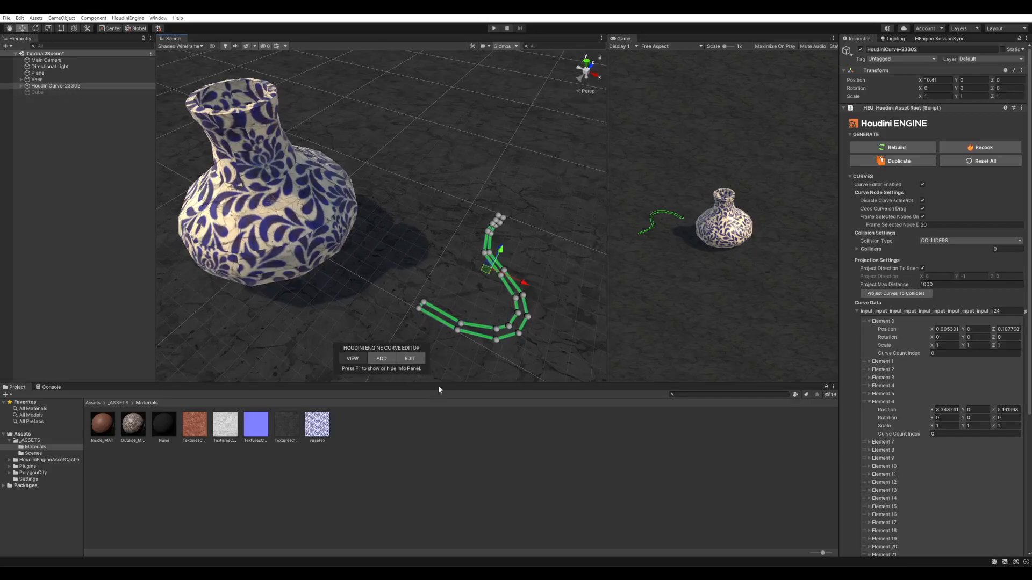
- Put the Houdini curve in Edit mode, read the curve editor's info panel and hide it again
click(421, 360)
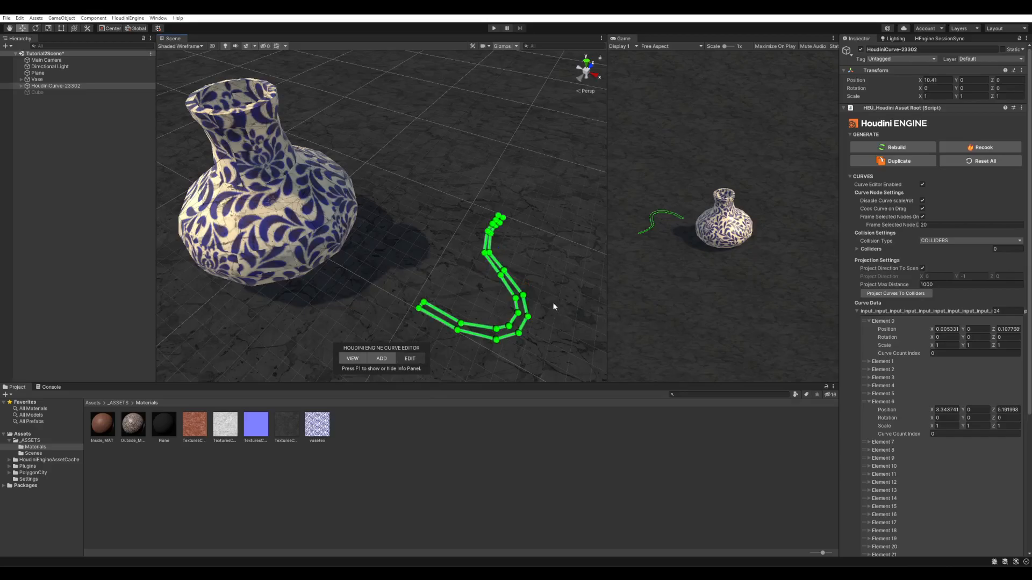
key(F1)
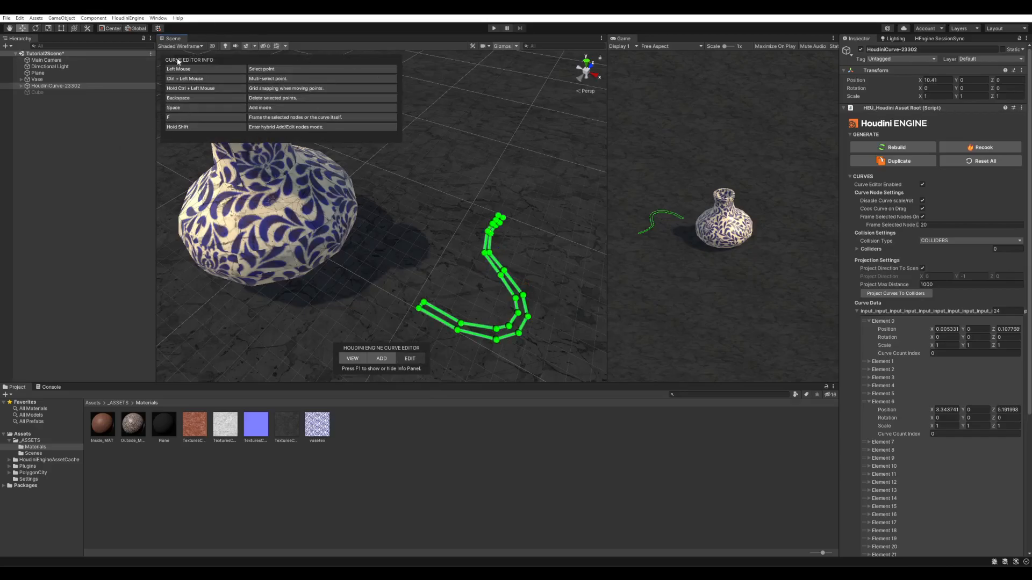
key(F1)
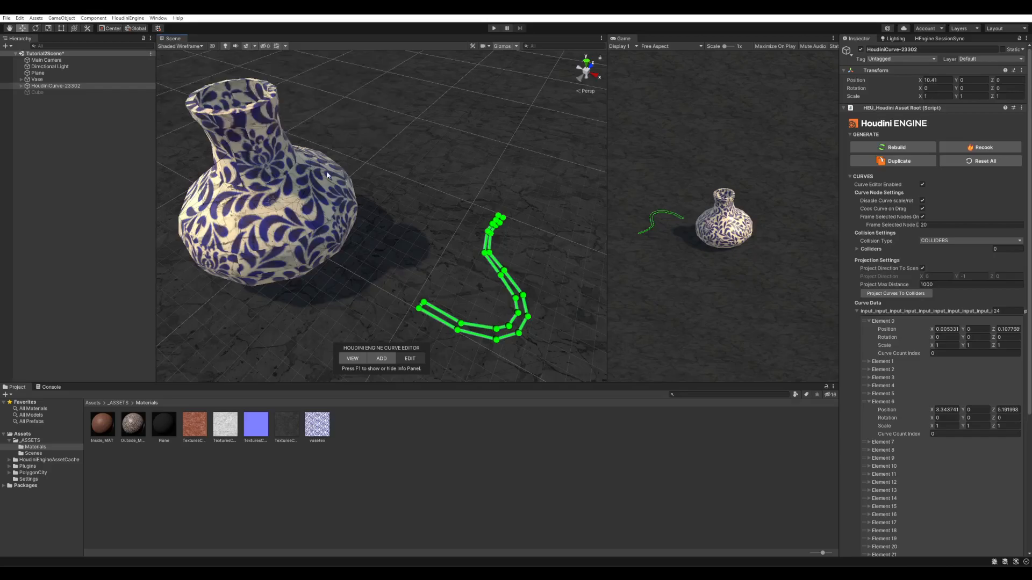
- Move the control points of the curve's outer bend inward to form a zigzag profile near its beginning
alt+drag(528, 208, 407, 280)
click(403, 301)
alt+drag(495, 299, 439, 319)
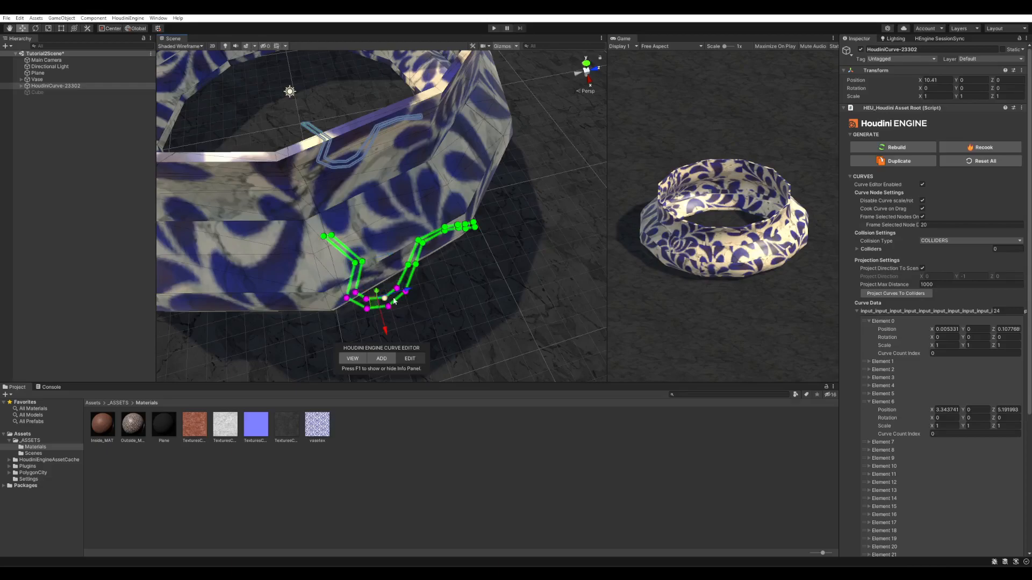
mouse_move(339, 250)
mouse_down()
mouse_move(384, 277)
mouse_move(357, 273)
mouse_move(339, 309)
mouse_move(368, 260)
mouse_move(359, 244)
mouse_move(364, 286)
mouse_move(354, 291)
mouse_move(354, 247)
mouse_up()
click(356, 280)
click(349, 286)
drag(352, 288, 353, 262)
click(340, 270)
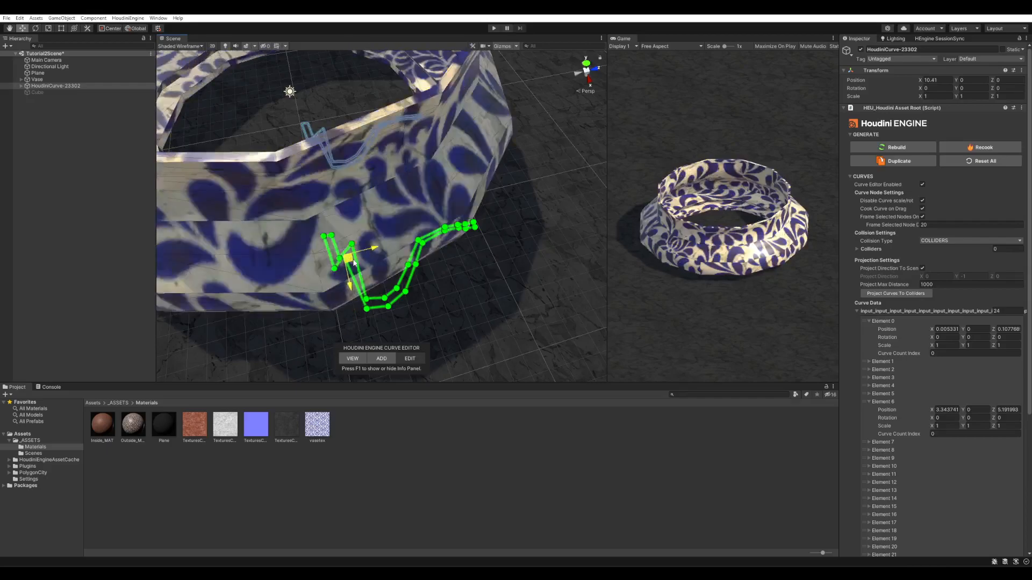
click(367, 299)
drag(362, 302, 370, 263)
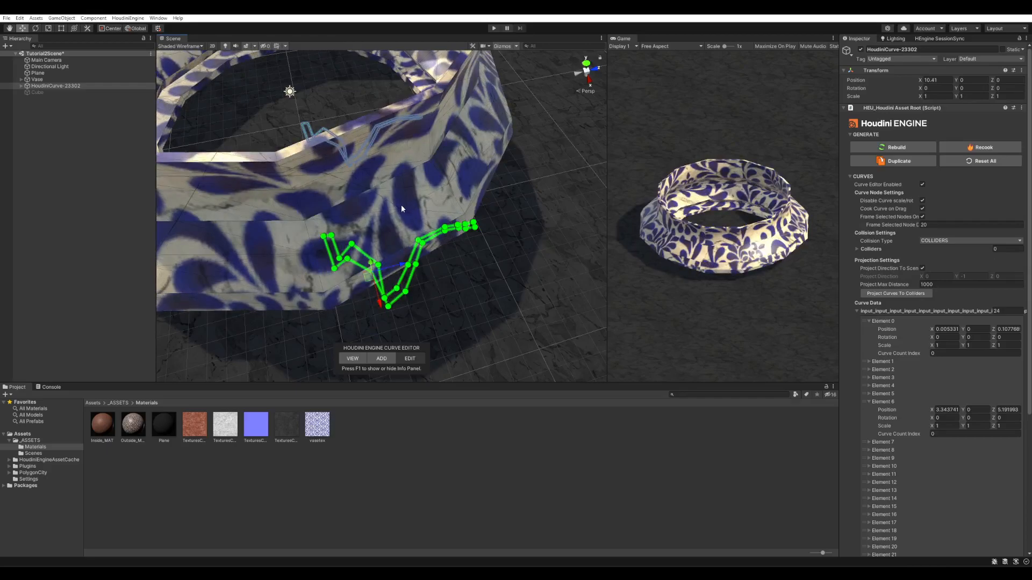
- Move HoudiniCurve-23302 back toward the vase along the X axis to about 0.33
click(41, 81)
click(42, 86)
drag(375, 161, 341, 85)
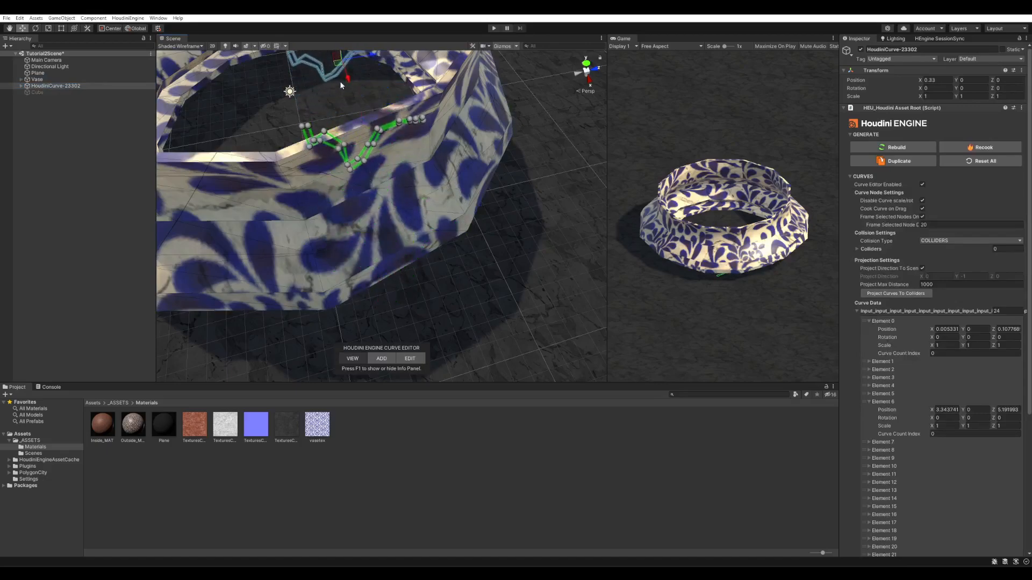
key(f)
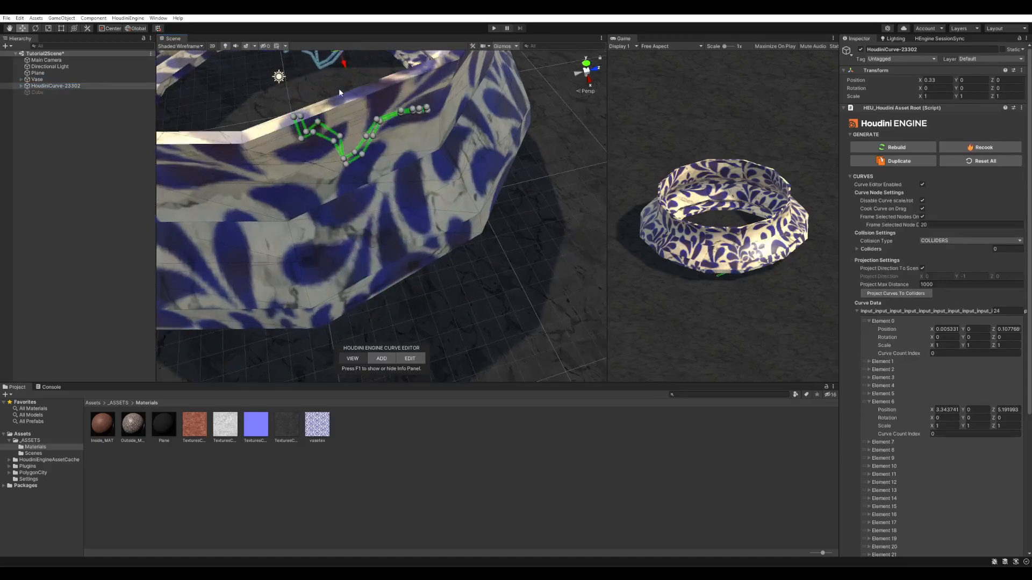
click(376, 251)
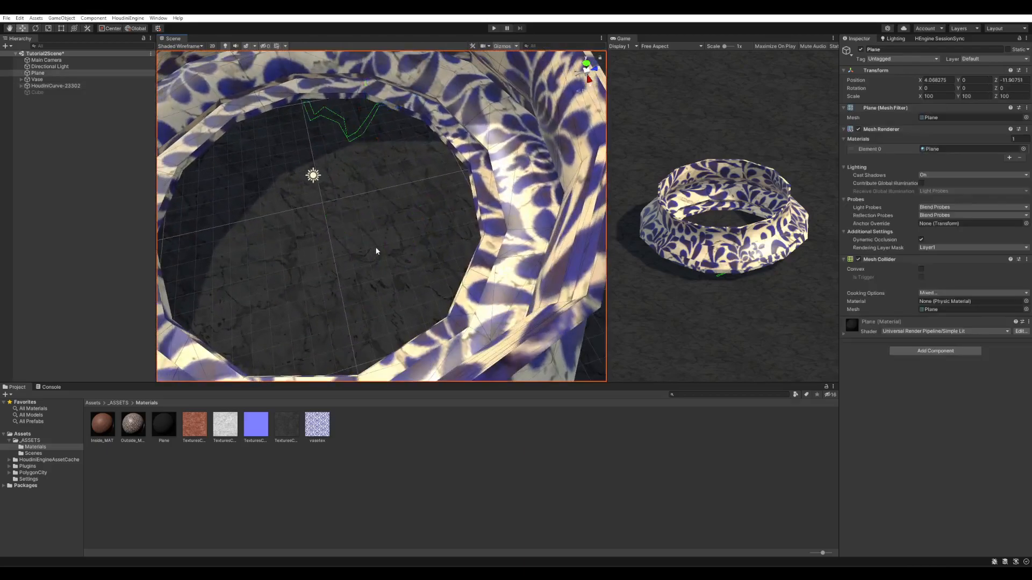
click(47, 87)
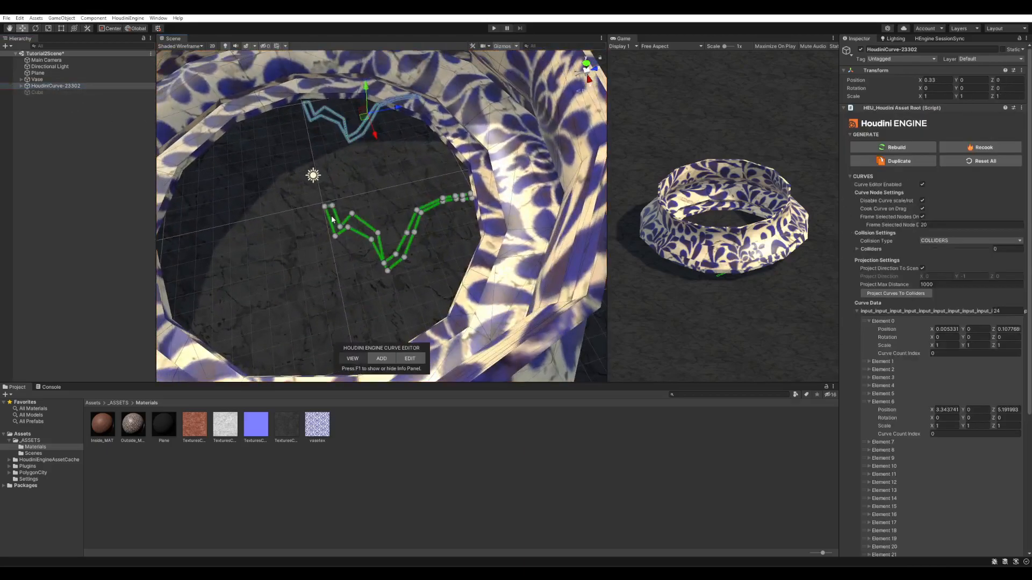
- Re-enter Edit mode on the curve and nudge the control points just before its sharp outer tip
click(413, 358)
click(379, 232)
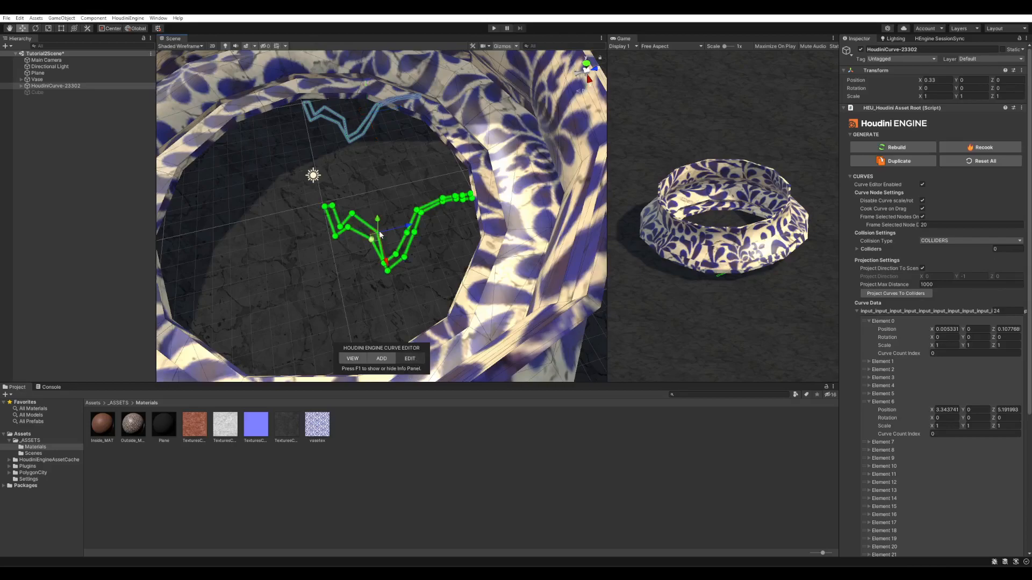
drag(376, 235, 377, 233)
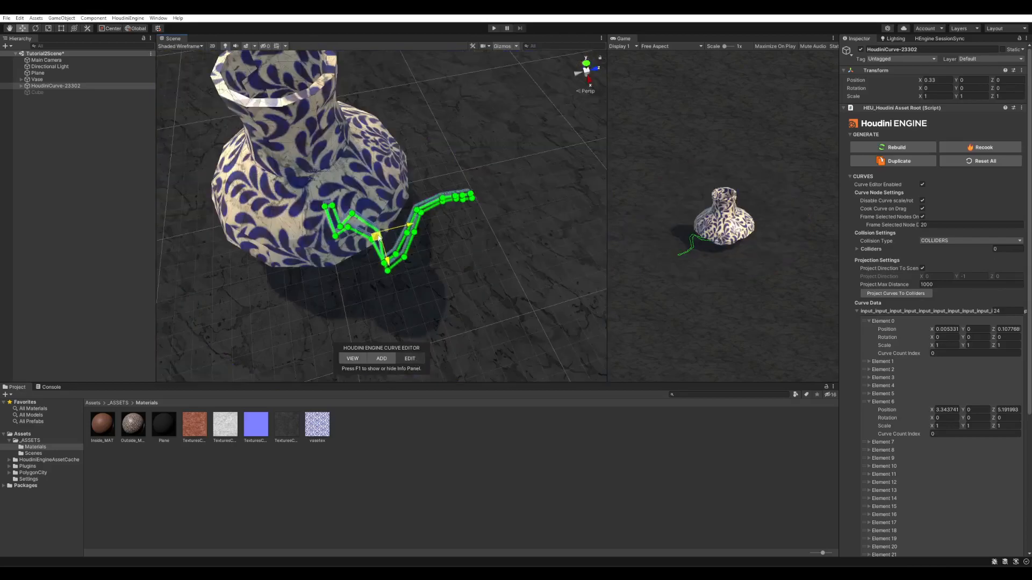
scroll(416, 197, up, 4)
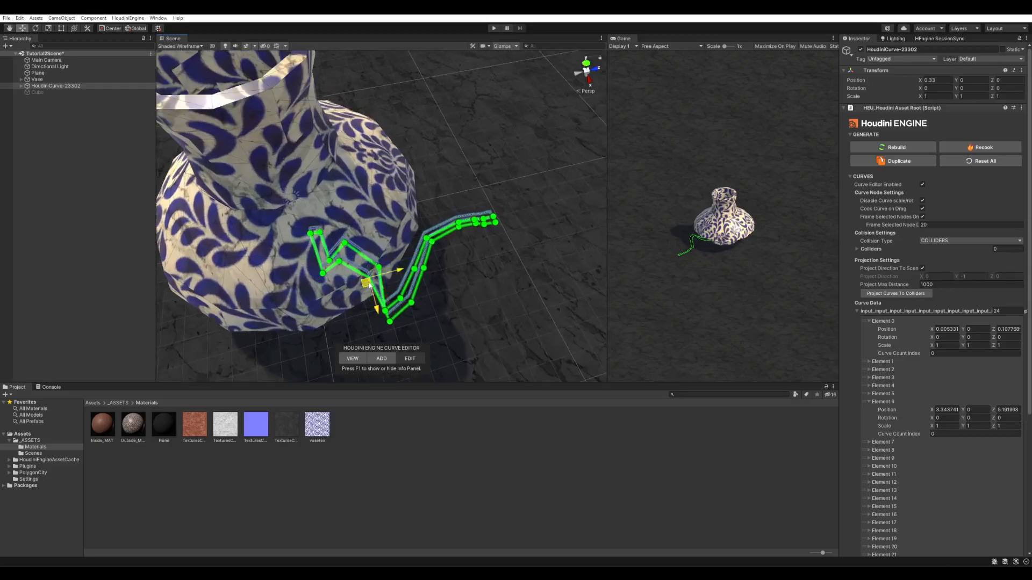
drag(374, 273, 376, 267)
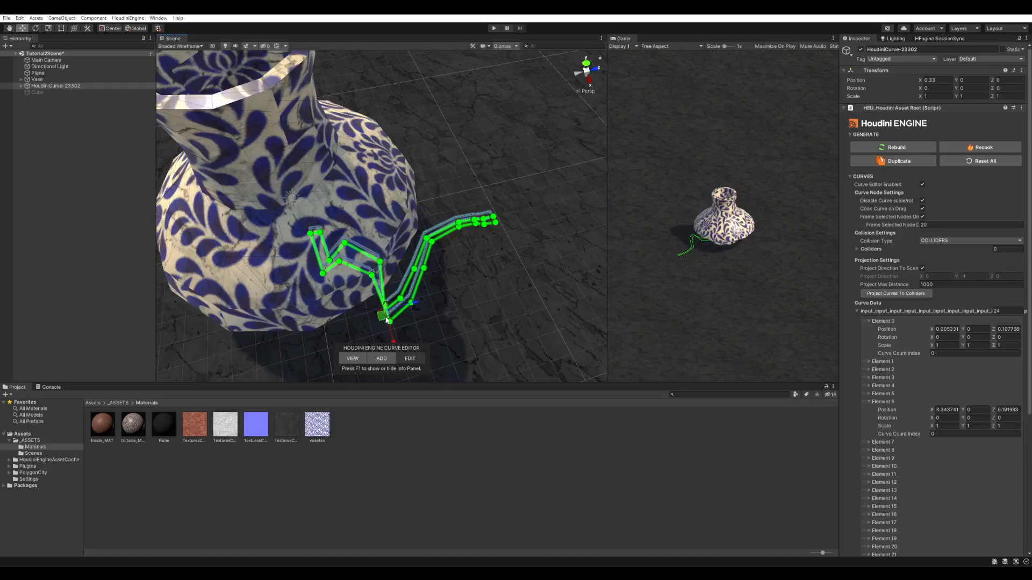
- Reposition the curve's tip and the points beyond it outward to give the vase a wide body and narrow base
click(401, 298)
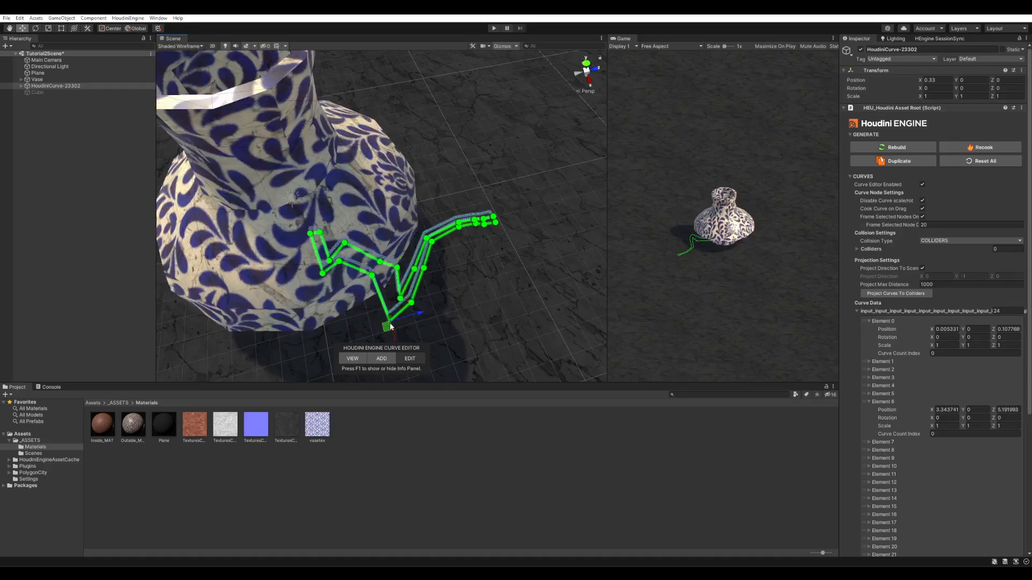
drag(387, 329, 417, 258)
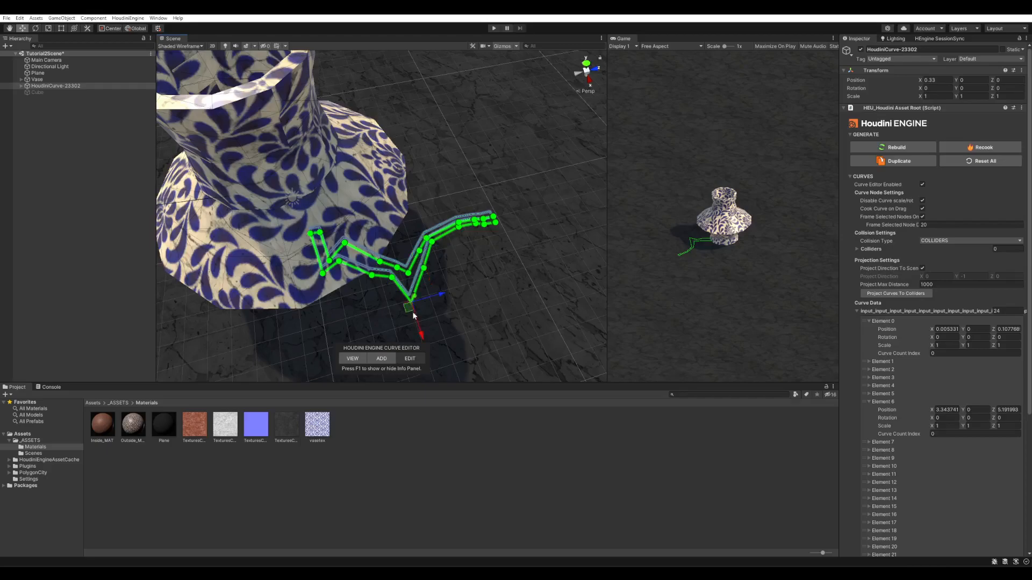
mouse_move(421, 305)
mouse_down()
mouse_move(436, 289)
mouse_move(426, 272)
mouse_move(456, 282)
mouse_up()
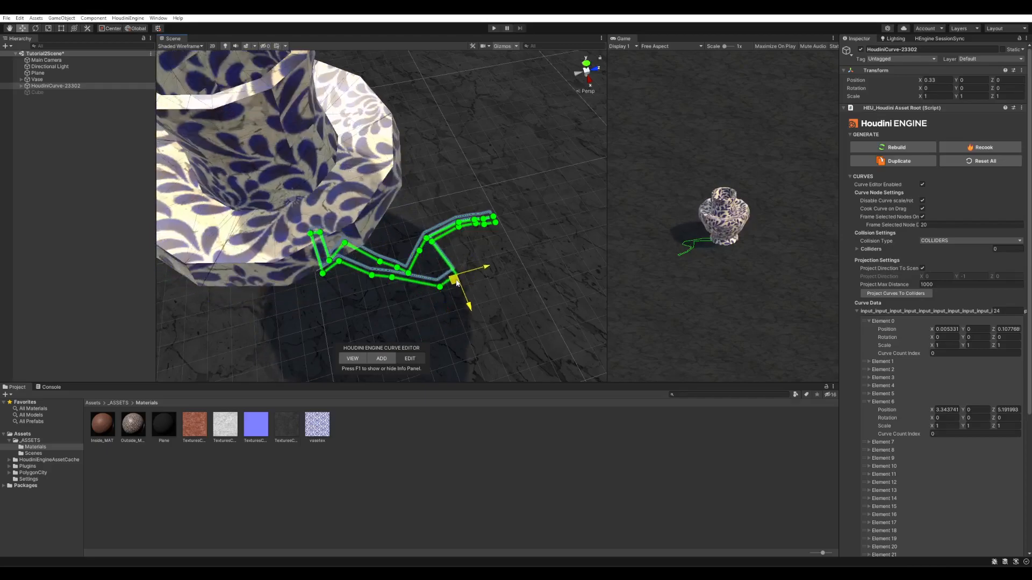
mouse_move(427, 246)
mouse_down()
mouse_move(463, 257)
mouse_move(433, 238)
mouse_move(458, 264)
mouse_move(426, 260)
mouse_move(437, 269)
mouse_move(433, 233)
mouse_move(454, 247)
mouse_move(449, 260)
mouse_move(452, 233)
mouse_up()
click(432, 247)
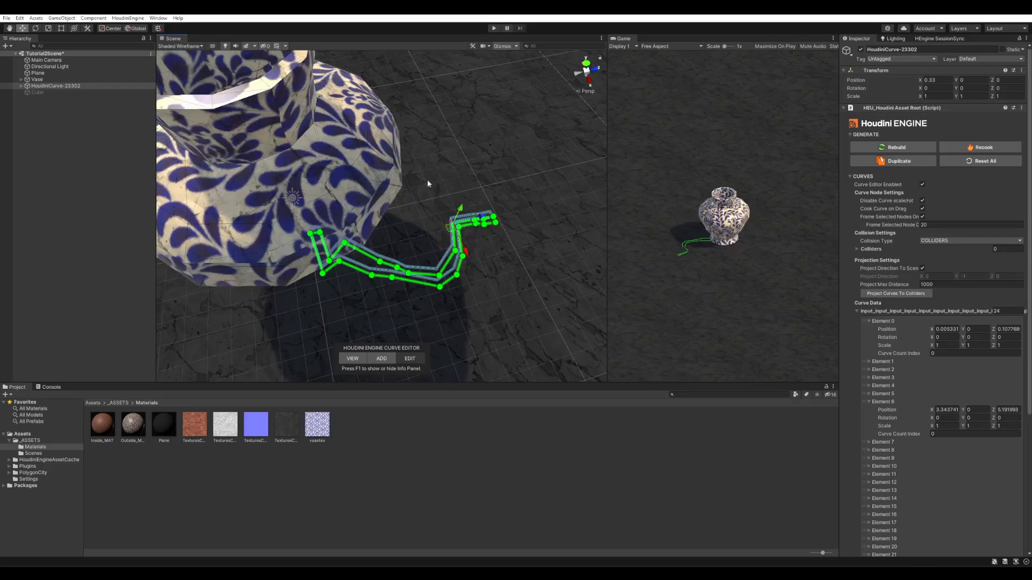
- Return the curve editor to View mode and deactivate HoudiniCurve-23302 to show only the reshaped vase
click(342, 359)
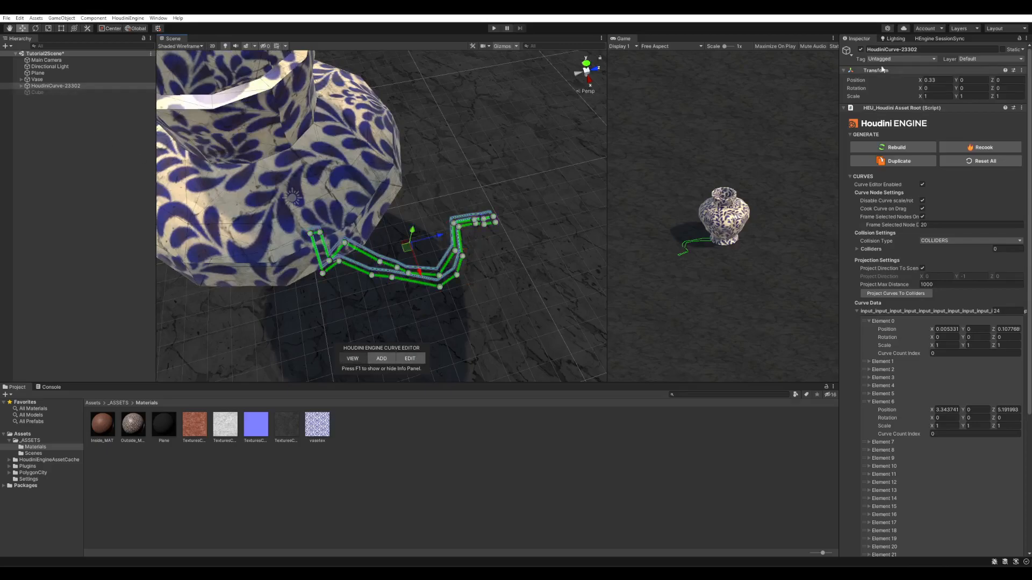
click(860, 50)
mouse_move(412, 233)
alt+mouse_down()
mouse_move(495, 147)
mouse_move(507, 280)
mouse_move(482, 257)
mouse_move(463, 289)
mouse_move(414, 231)
alt+mouse_up()
alt+drag(438, 273, 466, 313)
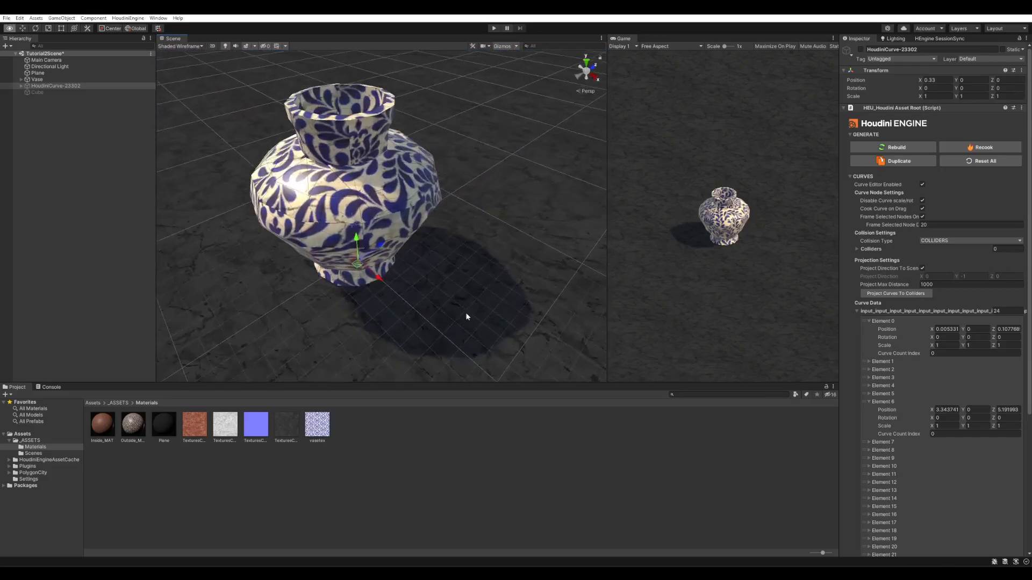
- Select the Vase and advance its fracture simulation to about frame 72, viewing the broken pieces
alt+drag(444, 226, 477, 273)
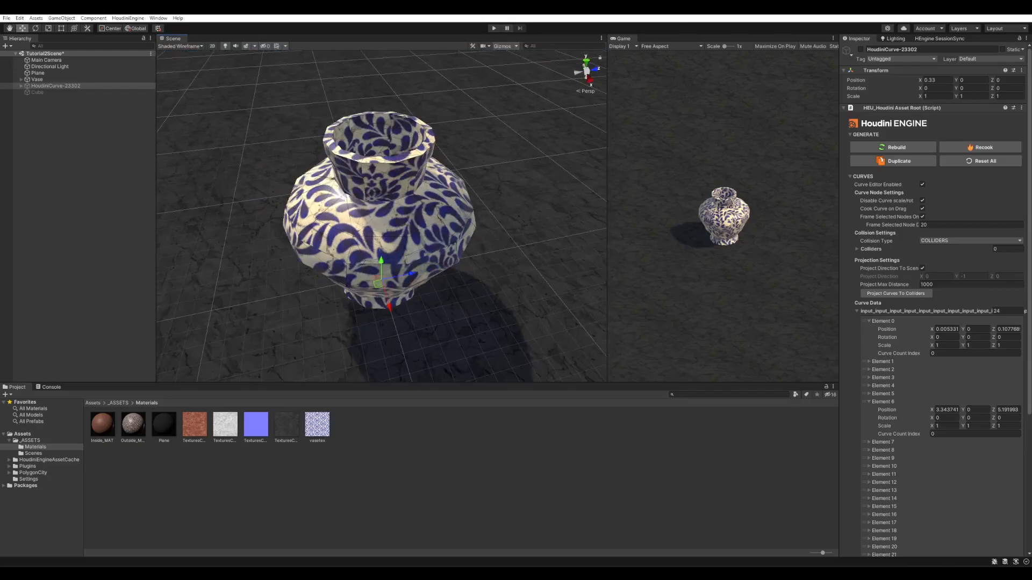
click(43, 80)
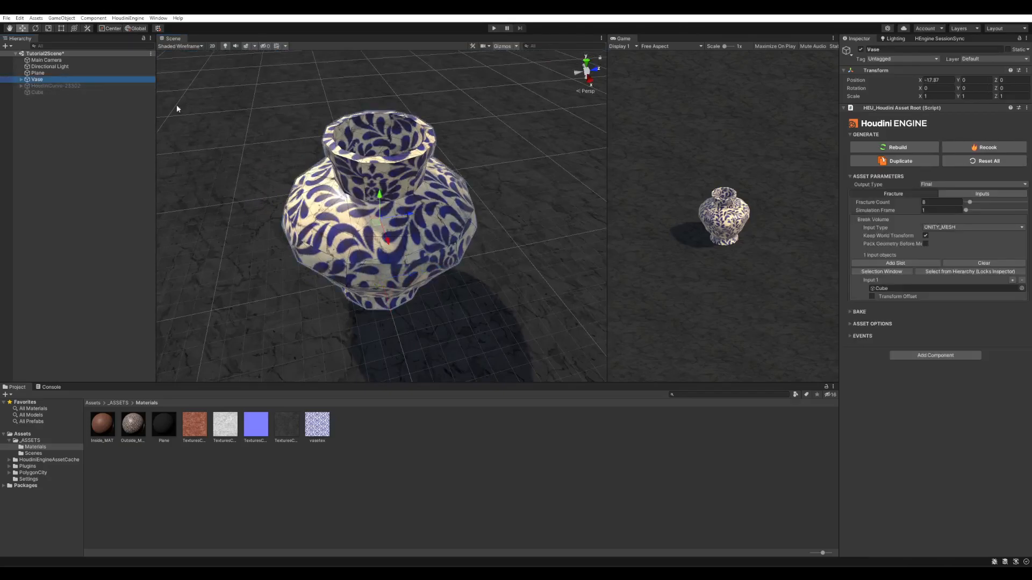
alt+drag(450, 253, 554, 258)
drag(965, 212, 987, 212)
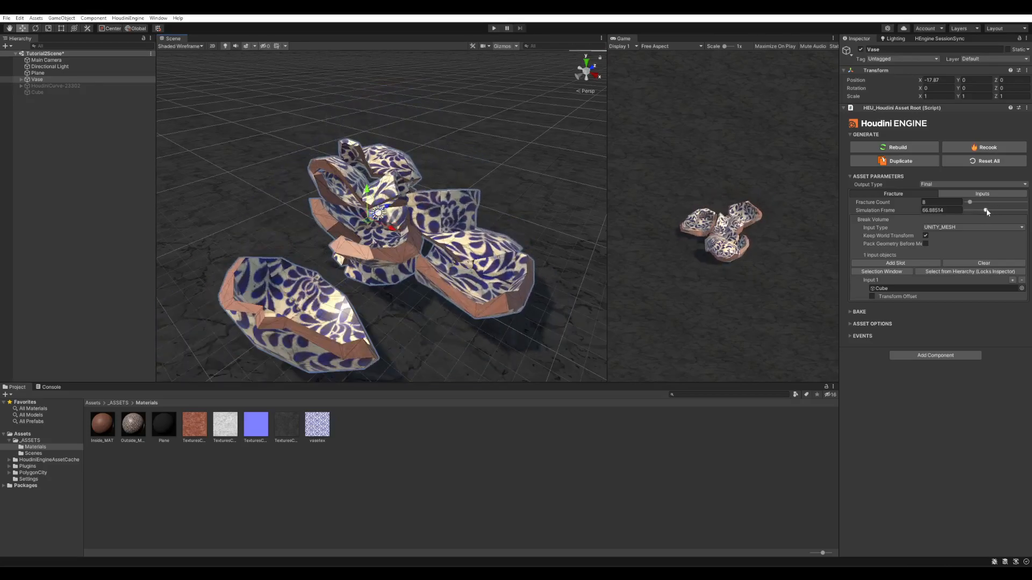
alt+drag(205, 270, 454, 234)
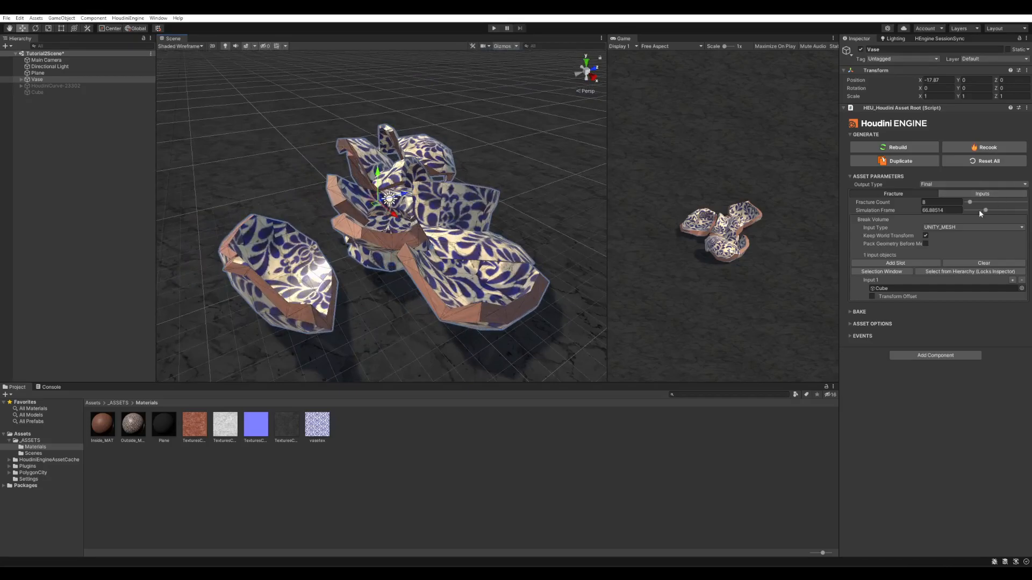
mouse_move(987, 212)
mouse_down()
mouse_move(969, 211)
mouse_move(997, 211)
mouse_move(965, 213)
mouse_move(989, 213)
mouse_up()
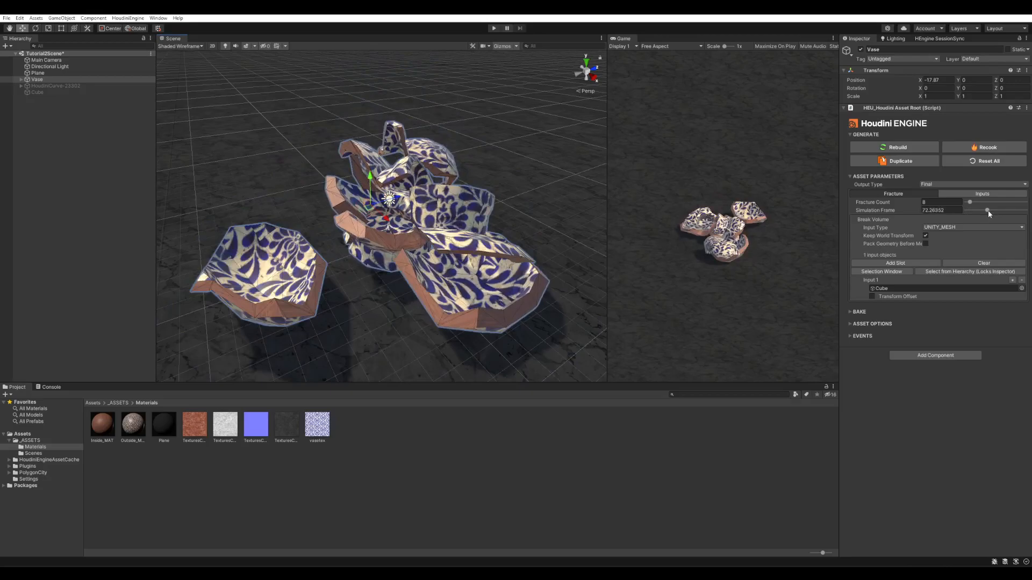
- Run the Vase simulation from frame 1 to about 71 and back, and raise the Fracture Count to 41
drag(987, 211, 964, 211)
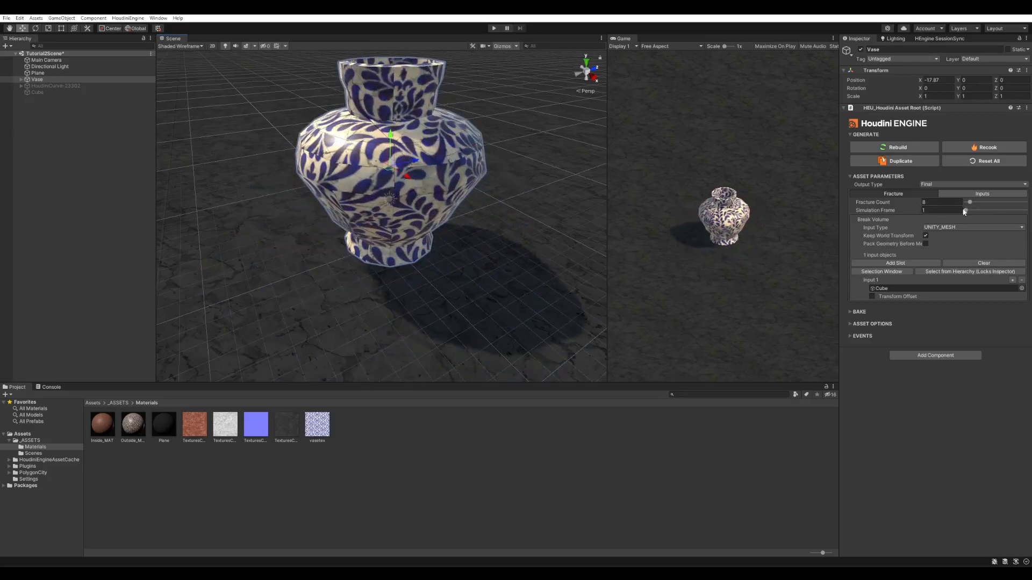
drag(966, 213, 988, 213)
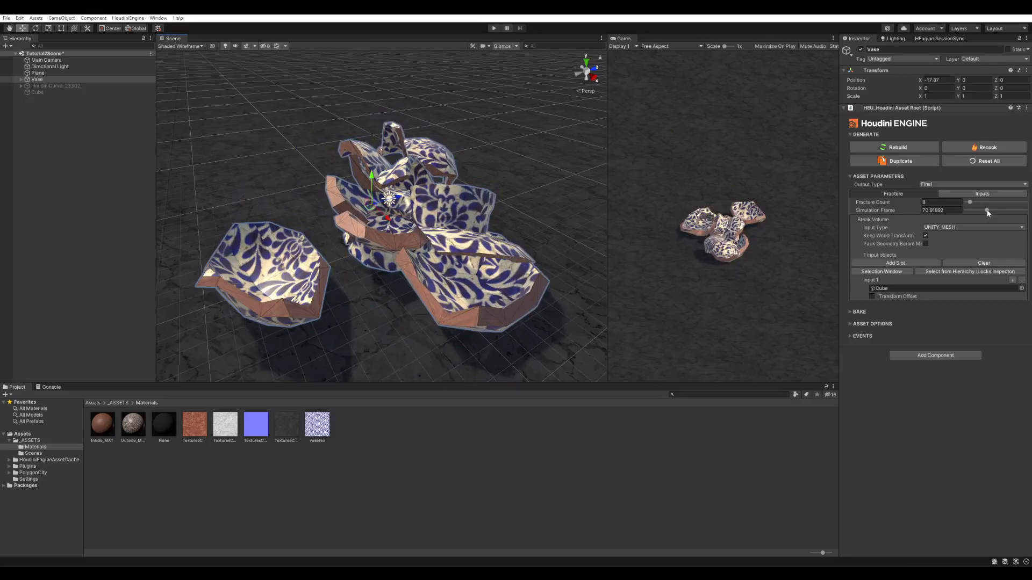
drag(988, 213, 966, 210)
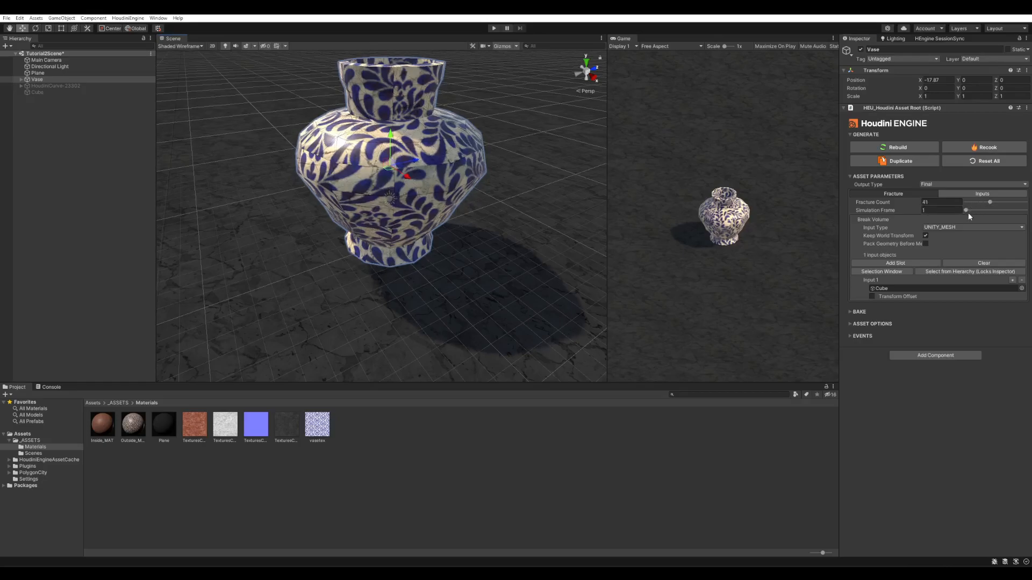
- Set the Vase's Fracture Count to 3 and its Simulation Frame to about 33, and inspect the large shards
mouse_move(967, 211)
mouse_down()
mouse_move(996, 209)
mouse_move(955, 209)
mouse_move(987, 210)
mouse_move(975, 214)
mouse_up()
alt+drag(561, 255, 56, 250)
alt+drag(376, 216, 582, 228)
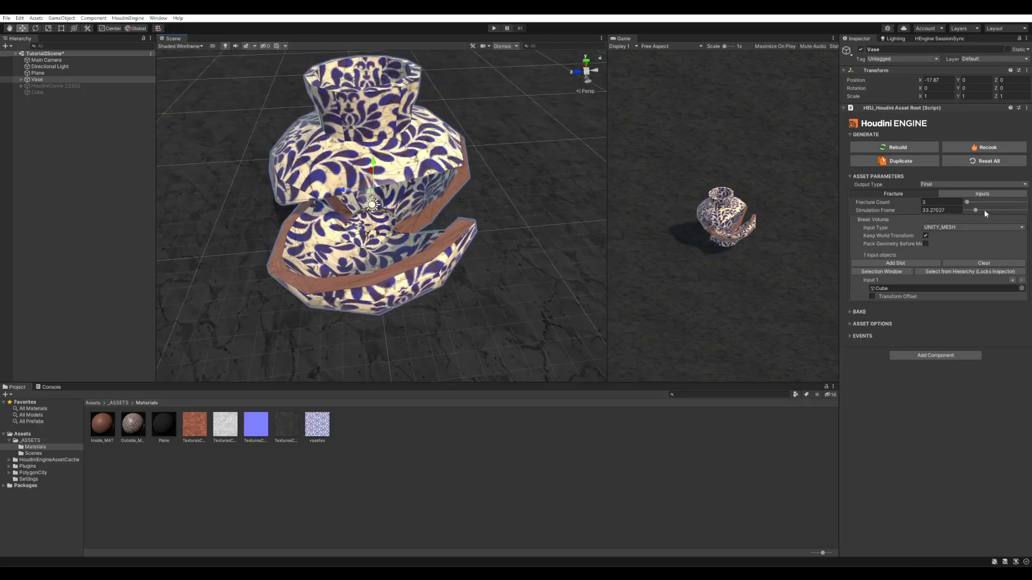
- Set the Vase's Fracture Count to 8, advance the simulation to about frame 83, and inspect the scattered pieces
mouse_move(975, 209)
mouse_down()
mouse_move(993, 214)
mouse_move(956, 221)
mouse_move(988, 212)
mouse_up()
alt+drag(520, 229, 453, 243)
scroll(366, 188, down, 8)
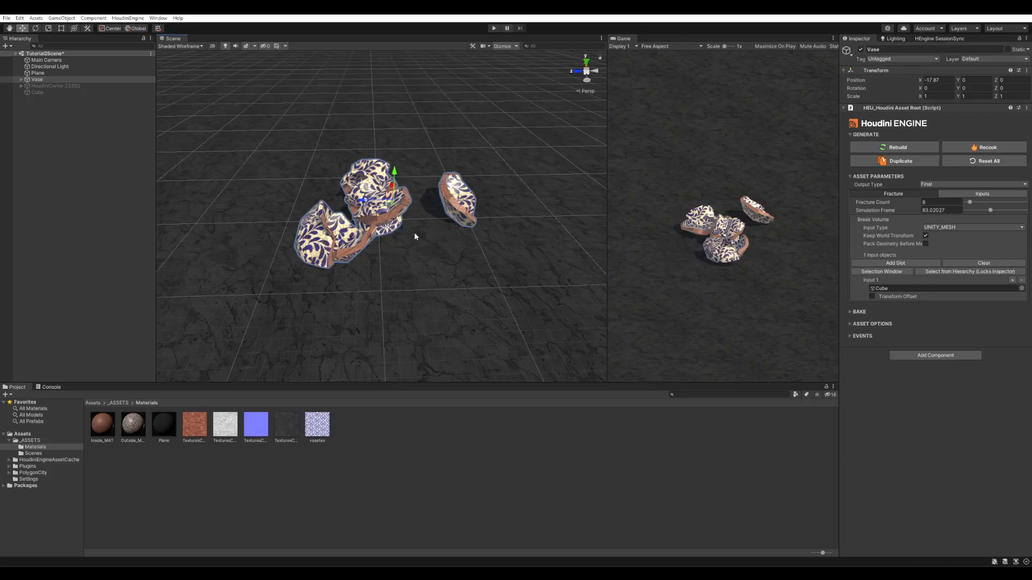
alt+drag(414, 237, 490, 251)
- Return the Vase's simulation to frame 1 and set its Fracture Count to 17
mouse_move(989, 211)
mouse_down()
mouse_move(959, 209)
mouse_move(991, 212)
mouse_move(963, 210)
mouse_move(972, 202)
mouse_up()
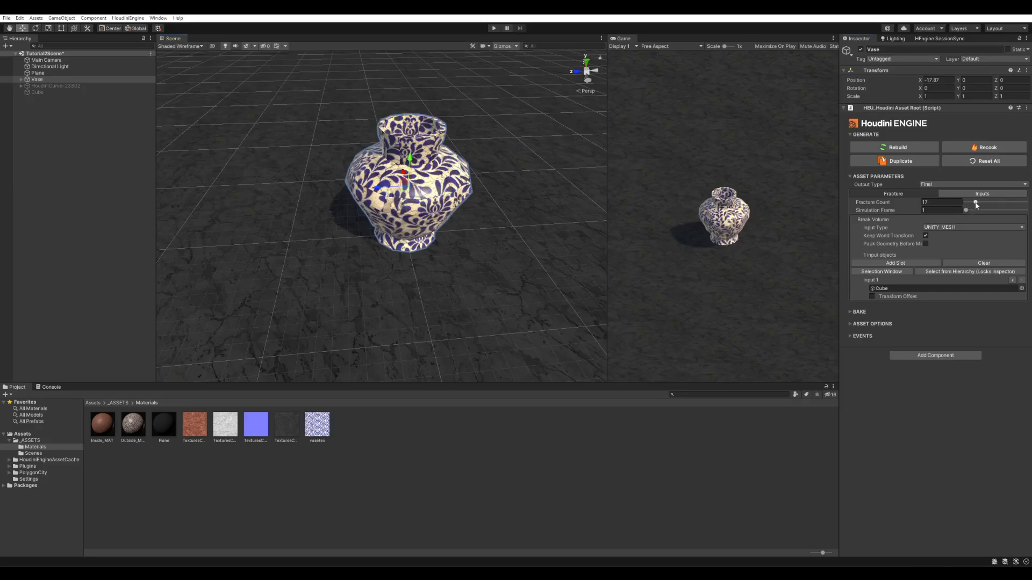
mouse_move(967, 213)
mouse_down()
mouse_move(978, 211)
mouse_move(967, 214)
mouse_up()
alt+drag(385, 218, 520, 200)
middle_drag(520, 200, 519, 222)
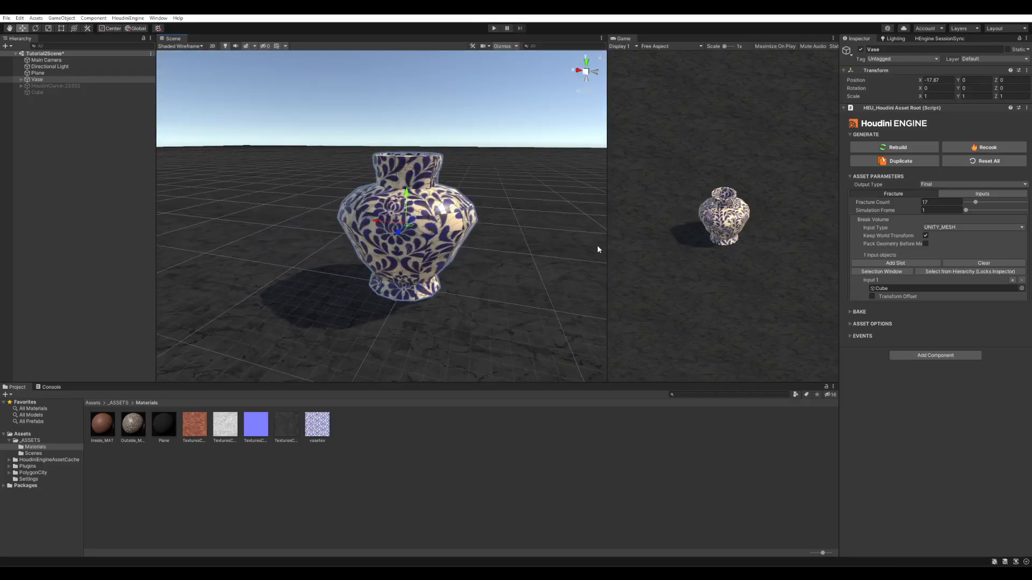
- Activate the Cube, move it along the X axis to about -8.1, and deactivate it again
click(105, 93)
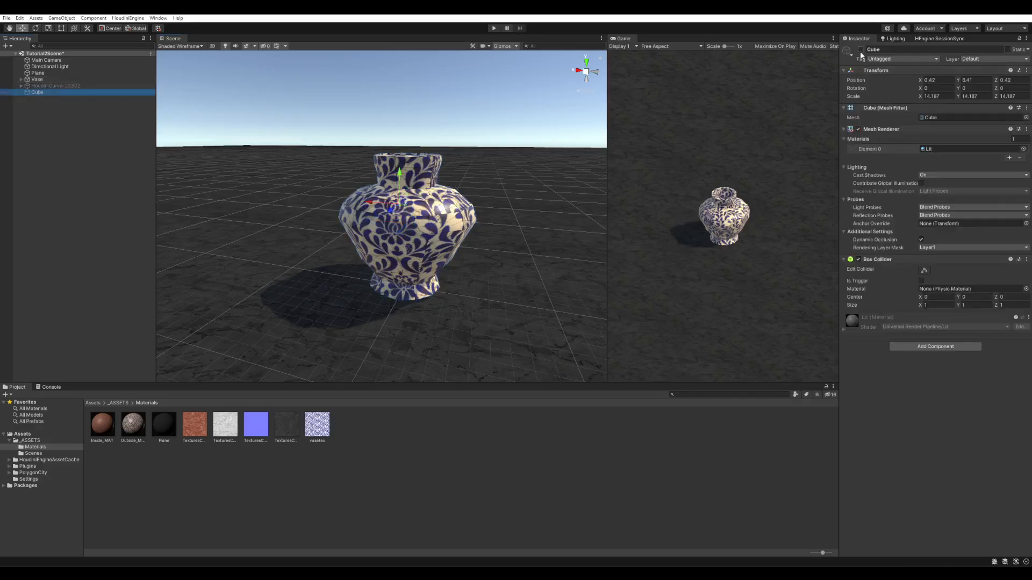
click(860, 50)
scroll(210, 168, down, 5)
drag(388, 201, 470, 210)
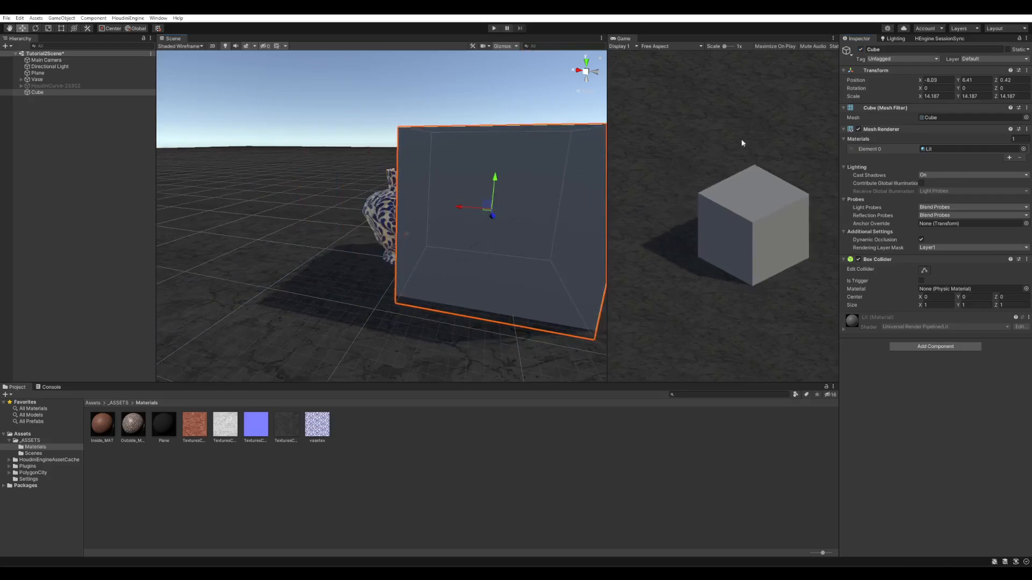
click(860, 50)
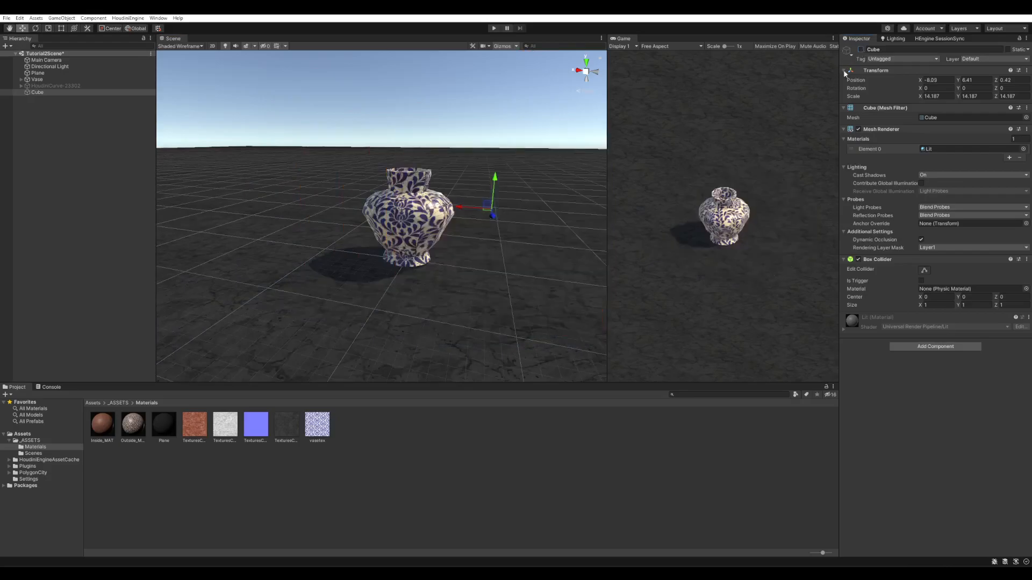
- Advance the Vase's simulation to about frame 102 to view the break on the Cube's side
click(38, 79)
drag(966, 211, 995, 218)
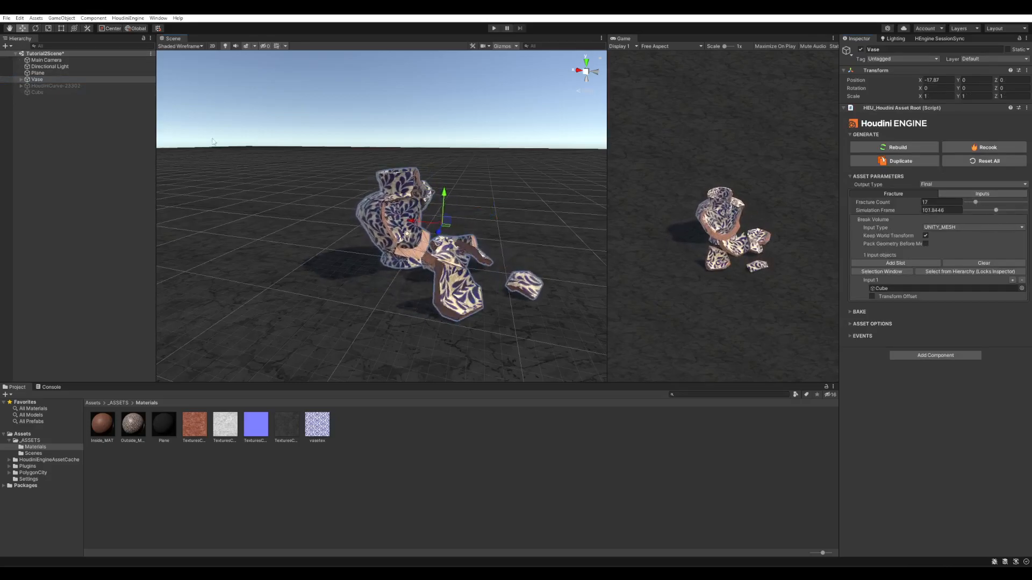
- Reactivate the Cube and move it across the ground plane to about X -5.82, Z -7.14, overlapping only part of the Vase
click(47, 92)
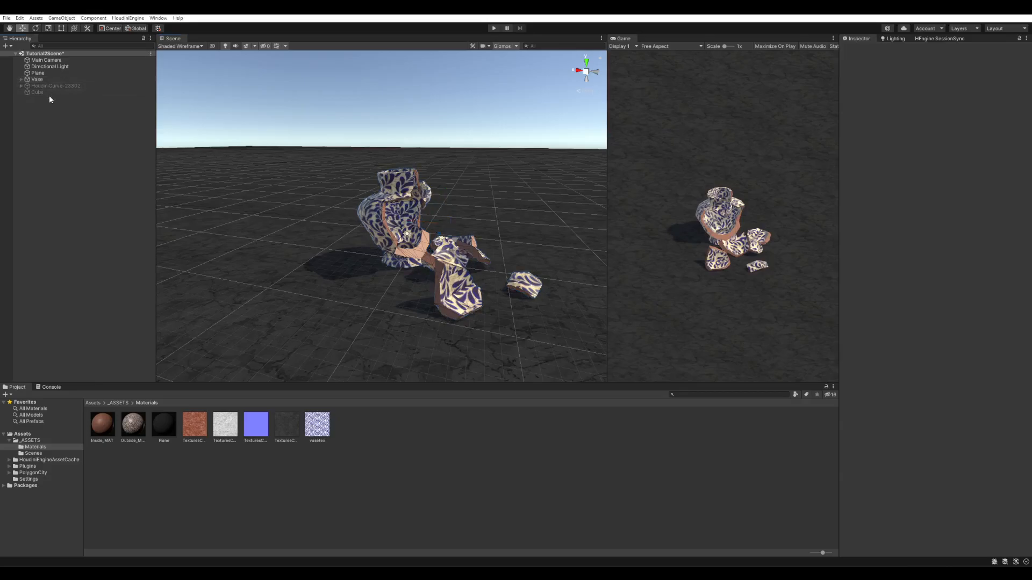
click(861, 50)
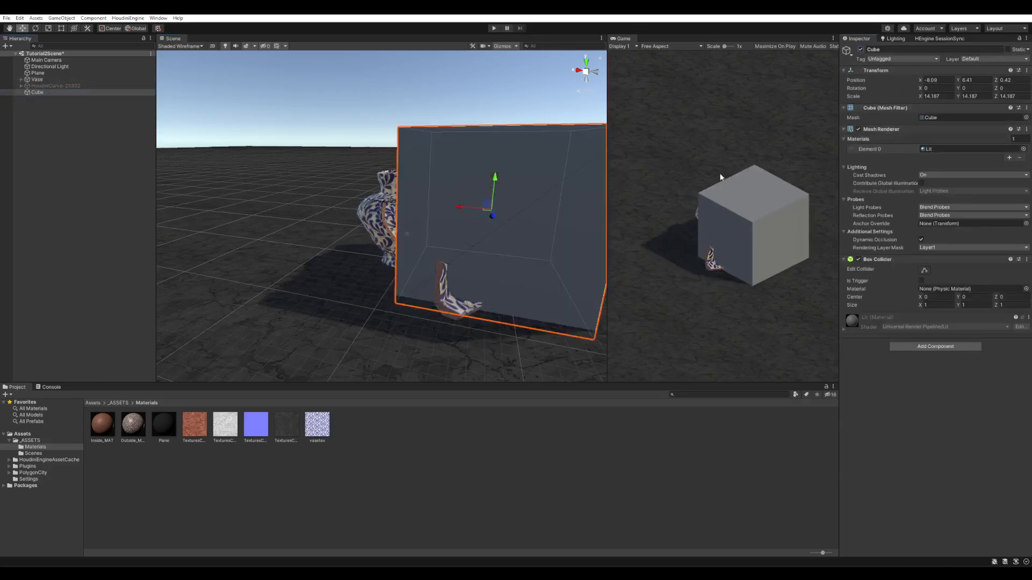
alt+drag(559, 165, 558, 240)
drag(487, 227, 469, 163)
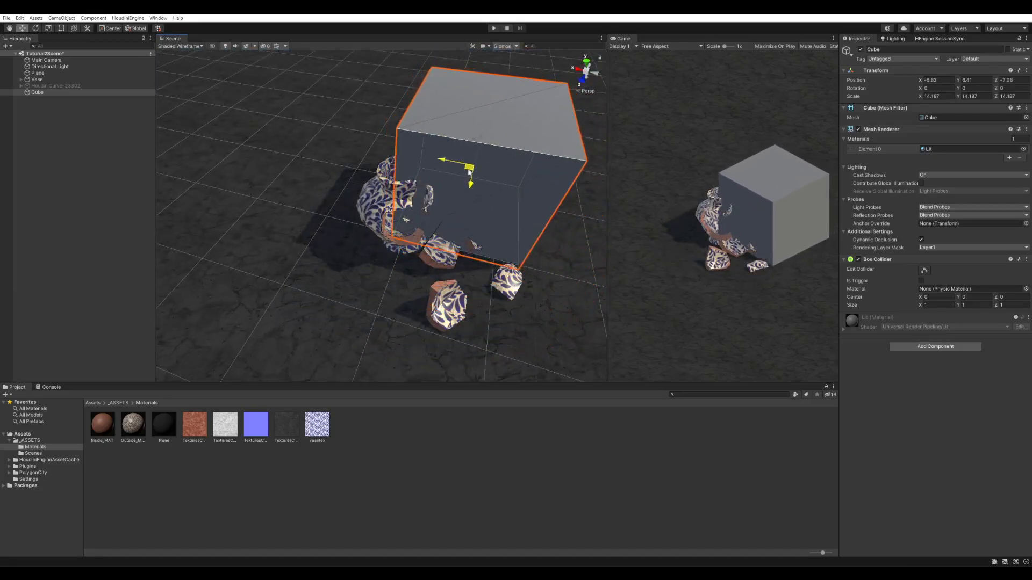
- Advance the Vase's simulation to about frame 140 and deactivate the Cube to expose the partial break
click(44, 79)
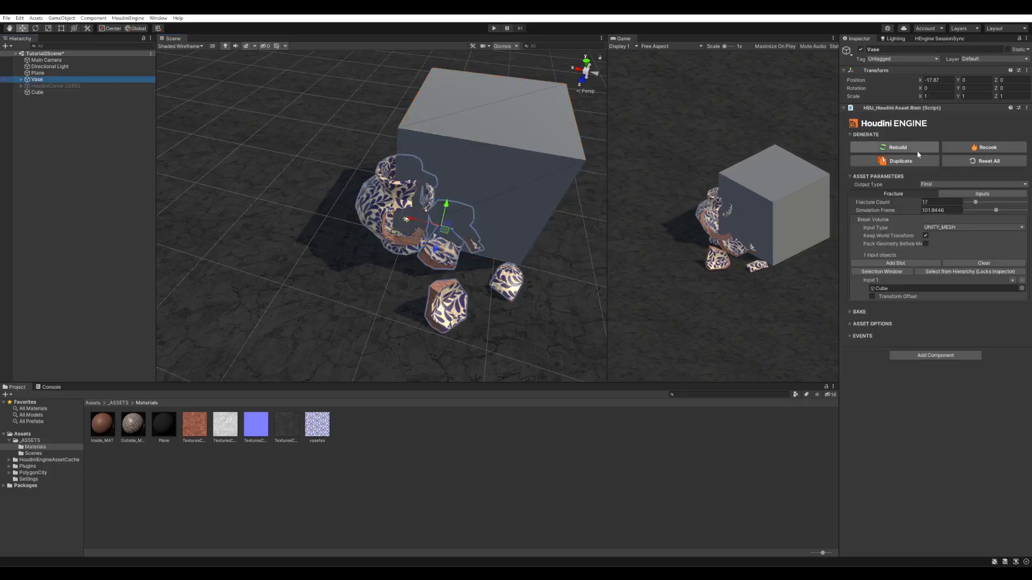
mouse_move(994, 210)
mouse_down()
mouse_move(956, 210)
mouse_move(1009, 210)
mouse_up()
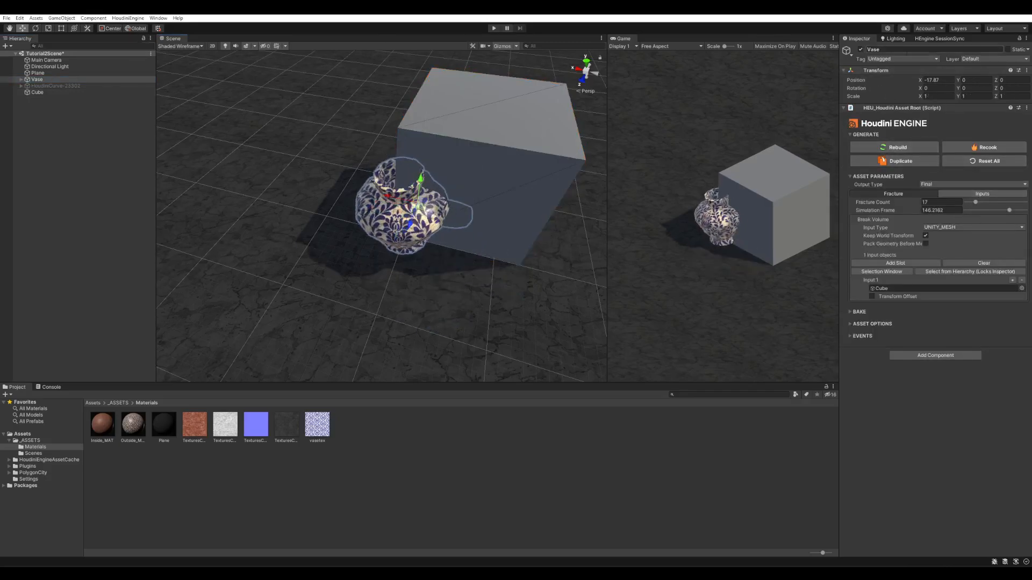
click(47, 92)
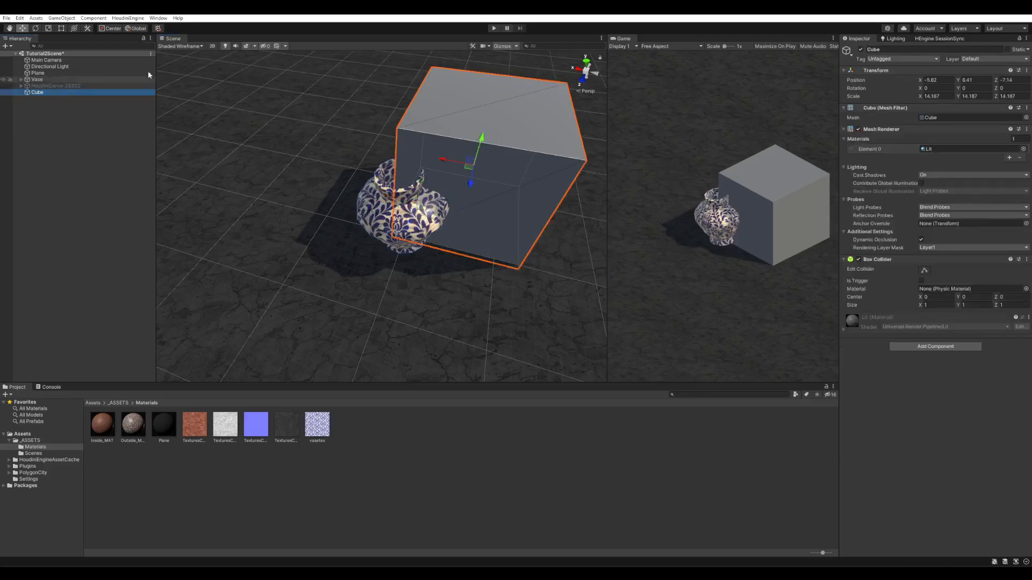
click(861, 50)
alt+drag(486, 186, 269, 121)
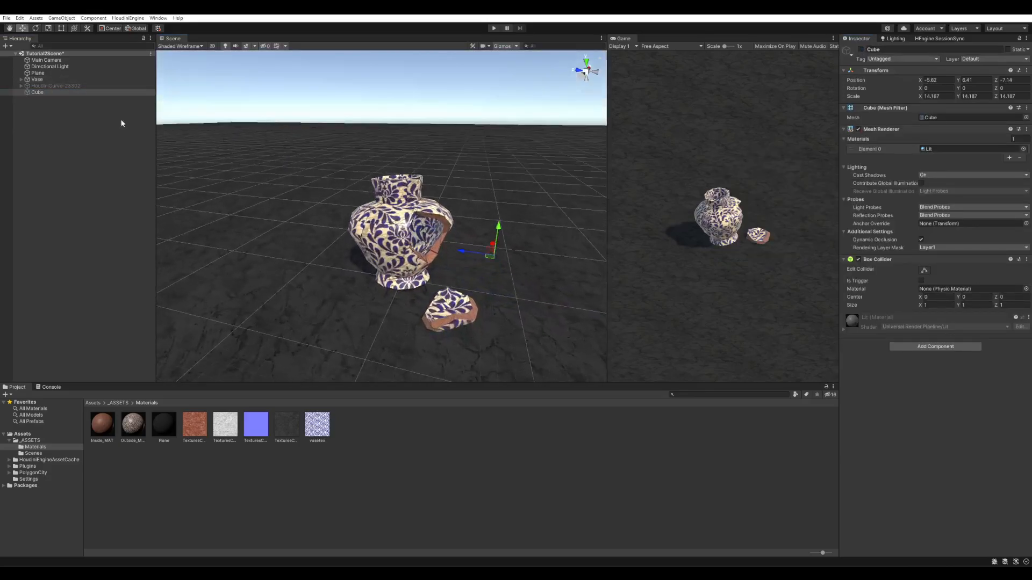
- Scrub the Vase's simulation back to frame 1 and raise its Fracture Count to 44
click(37, 79)
click(964, 210)
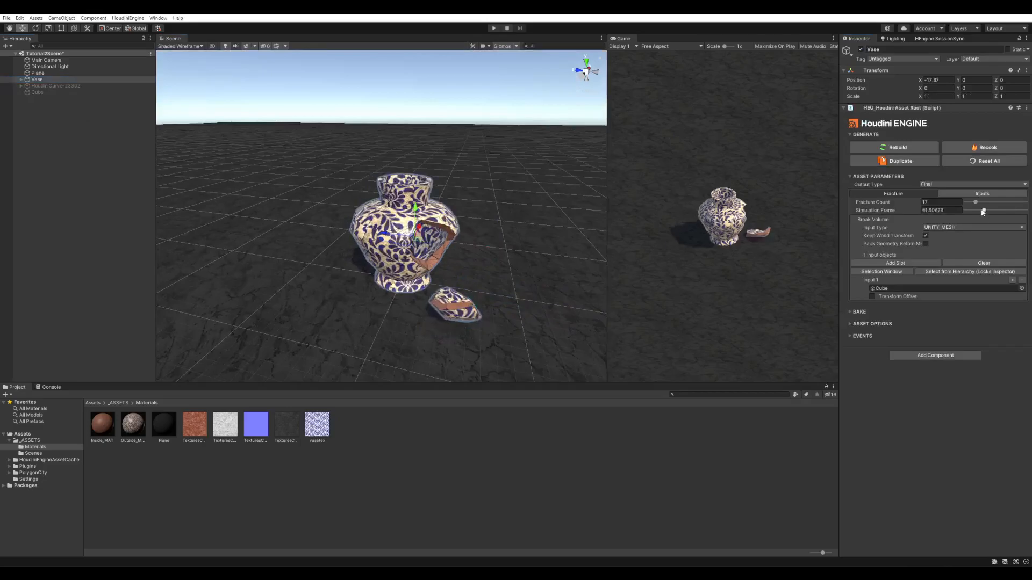
drag(1014, 214, 954, 211)
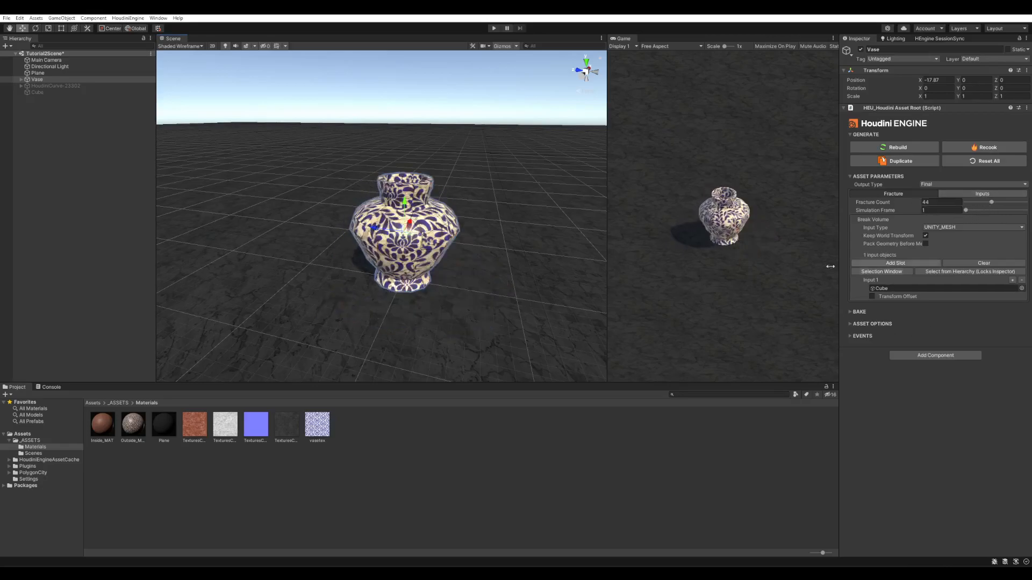
- Switch the Vase's Output Type to Constraints and lower its Fracture Count to 37
alt+drag(495, 290, 481, 238)
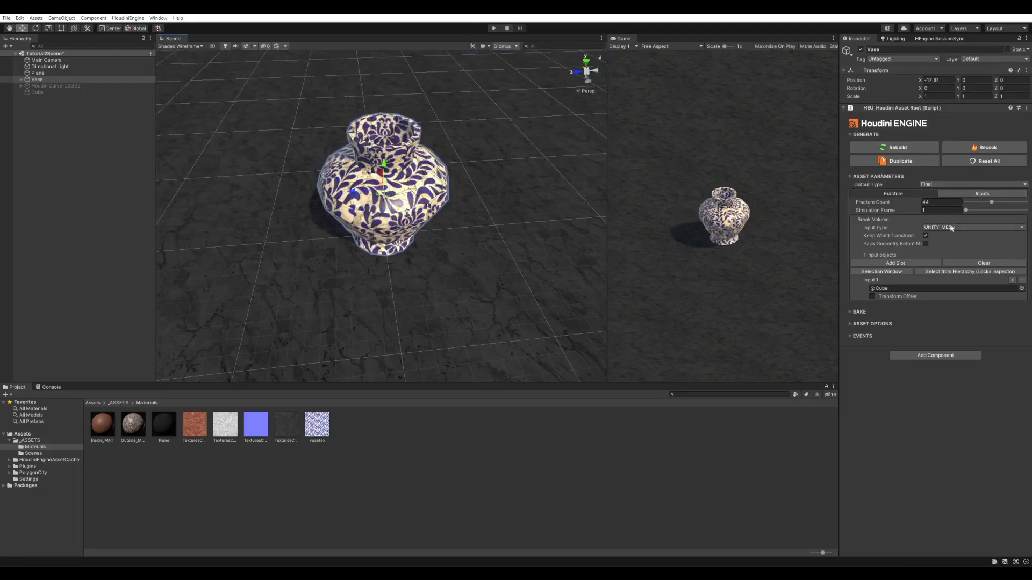
mouse_move(967, 210)
mouse_down()
mouse_move(1000, 210)
mouse_move(963, 217)
mouse_up()
click(941, 186)
click(945, 204)
mouse_move(495, 207)
alt+mouse_down()
mouse_move(441, 120)
mouse_move(468, 173)
mouse_move(453, 179)
mouse_move(479, 207)
mouse_move(577, 157)
mouse_move(497, 200)
alt+mouse_up()
mouse_move(991, 203)
mouse_down()
mouse_move(968, 204)
mouse_move(987, 203)
mouse_up()
alt+drag(567, 194, 494, 214)
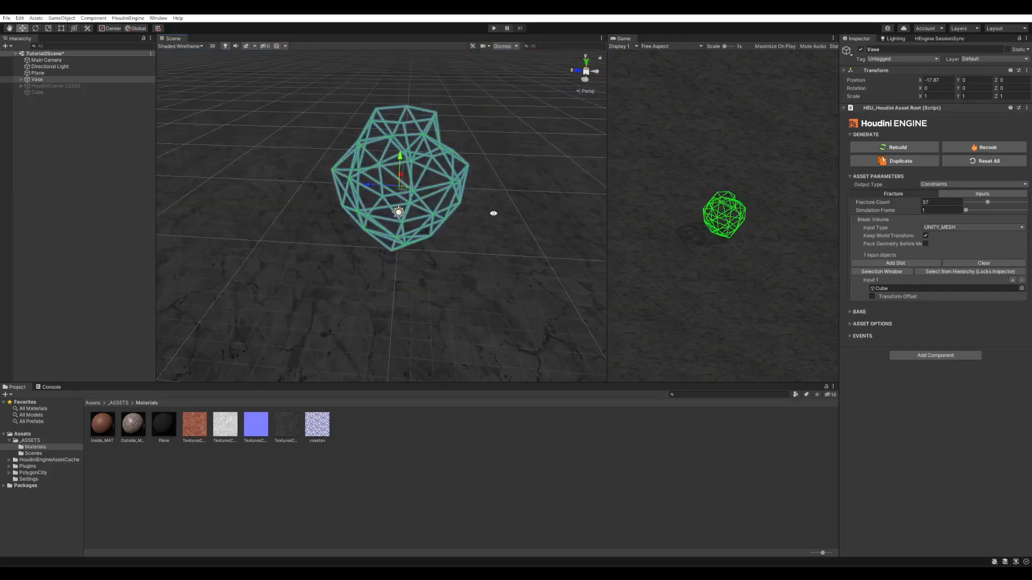
- Change the Vase's Output Type to Final Constraints and inspect the remaining constraint network
click(934, 185)
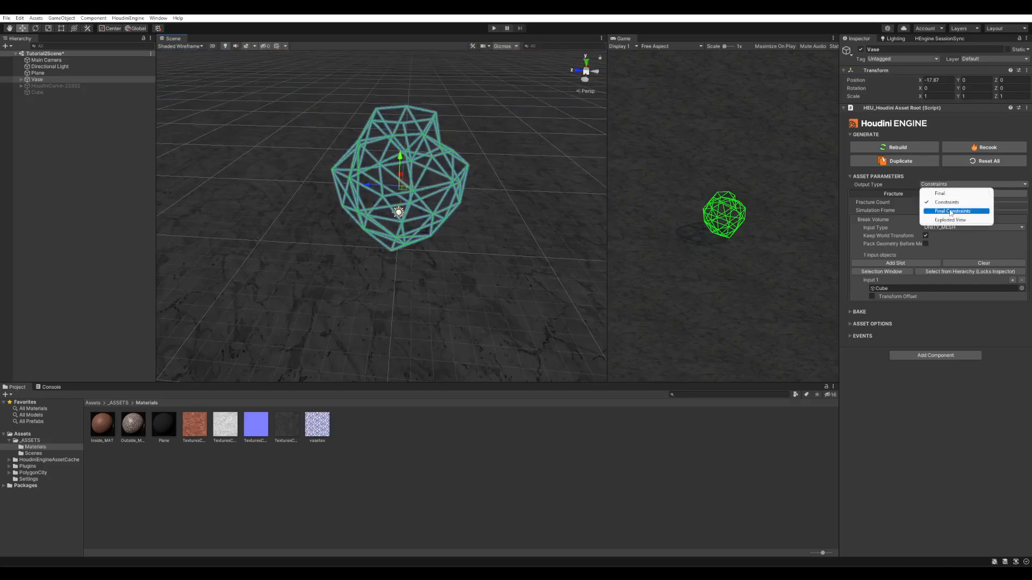
click(950, 211)
alt+drag(493, 175, 529, 252)
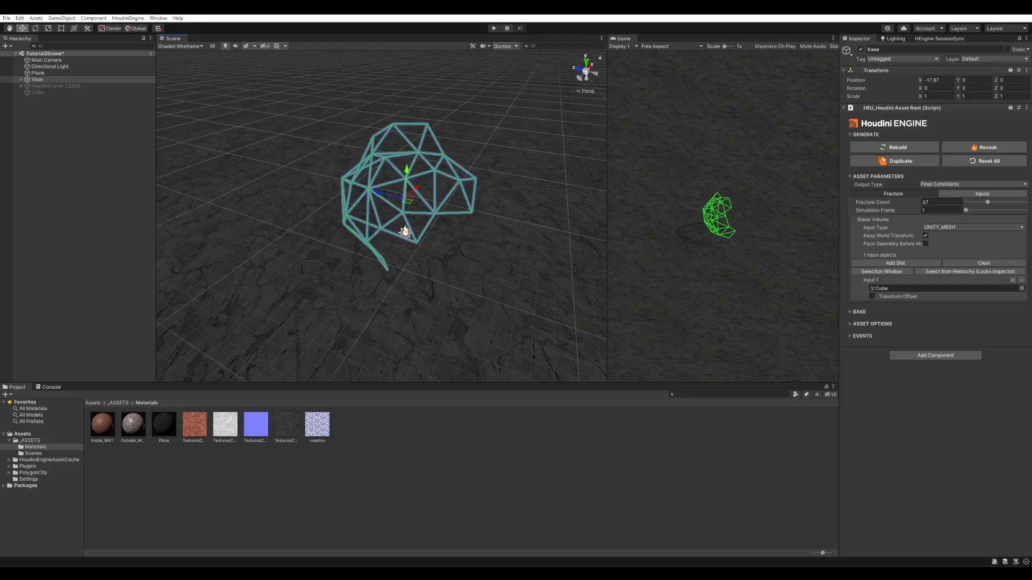
- Activate the Cube temporarily to compare its volume with the removed constraints, and deactivate it again
click(81, 92)
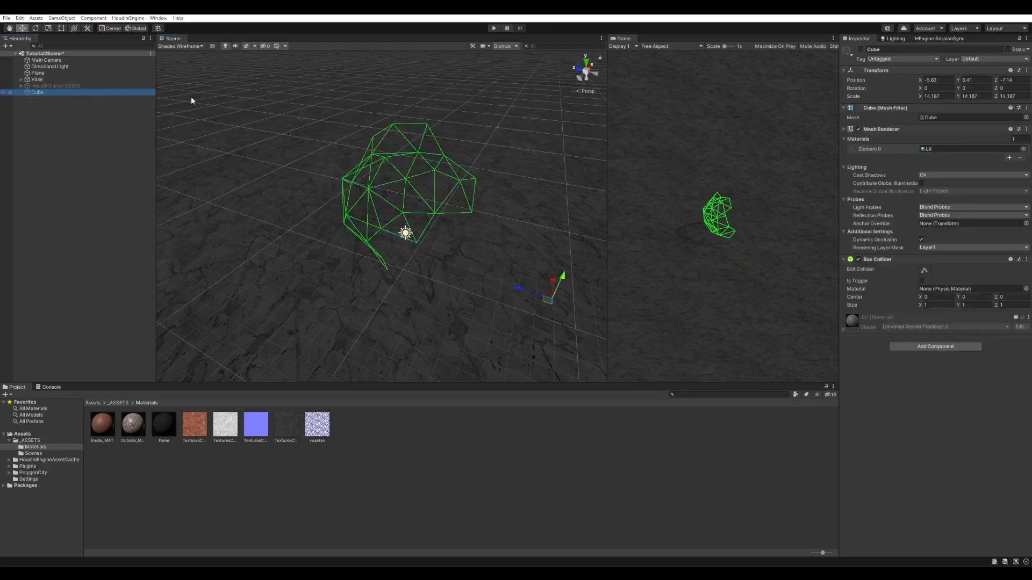
click(861, 50)
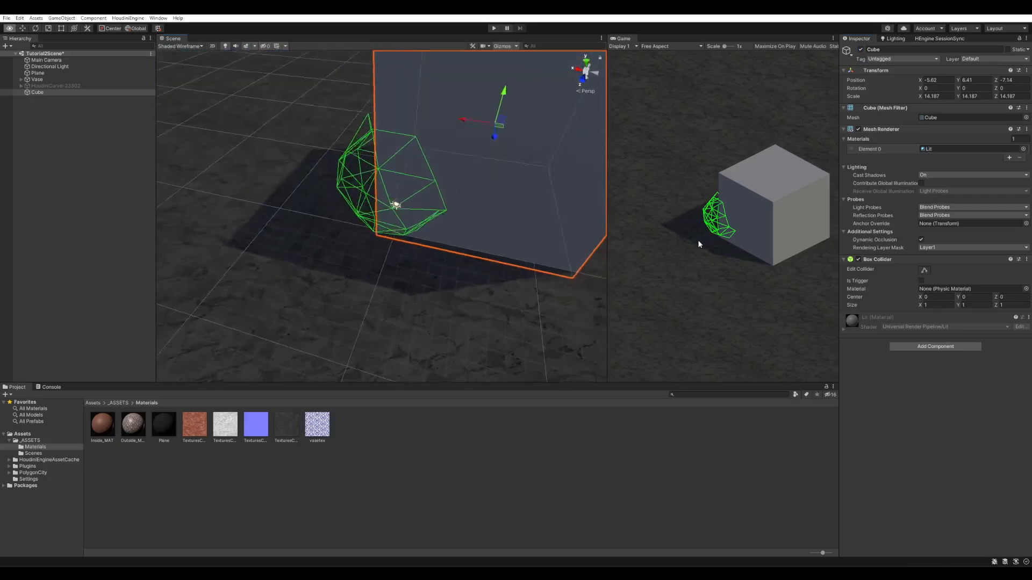
alt+drag(652, 253, 507, 229)
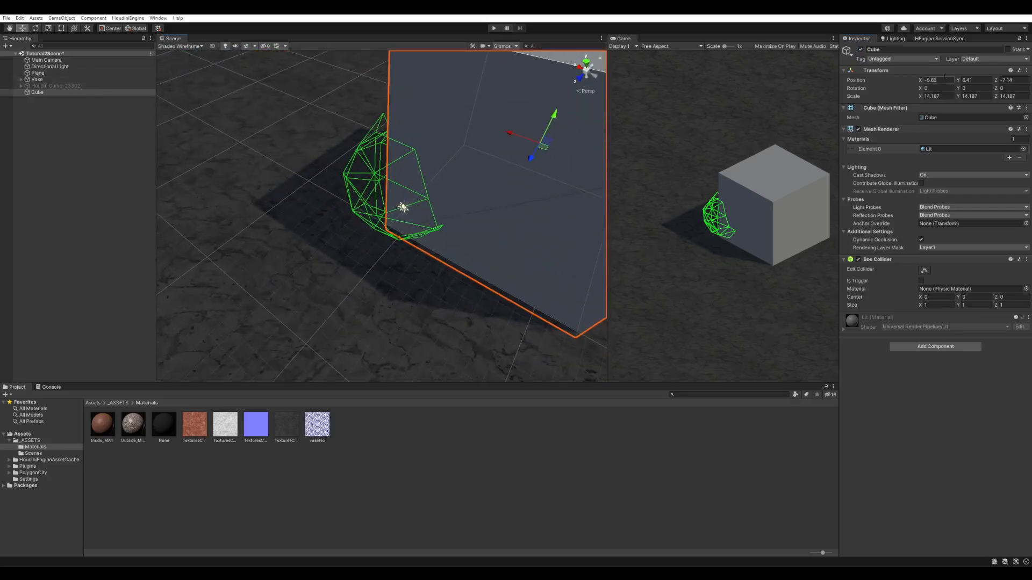
click(860, 49)
alt+drag(530, 207, 422, 119)
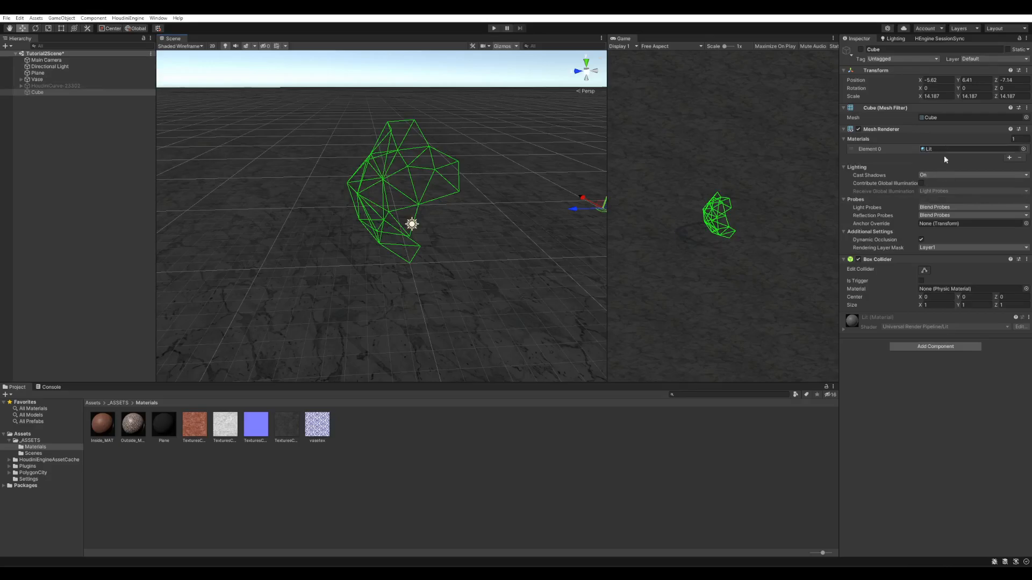
- Change the Vase's Output Type to Exploded View and inspect the separated pieces
click(35, 79)
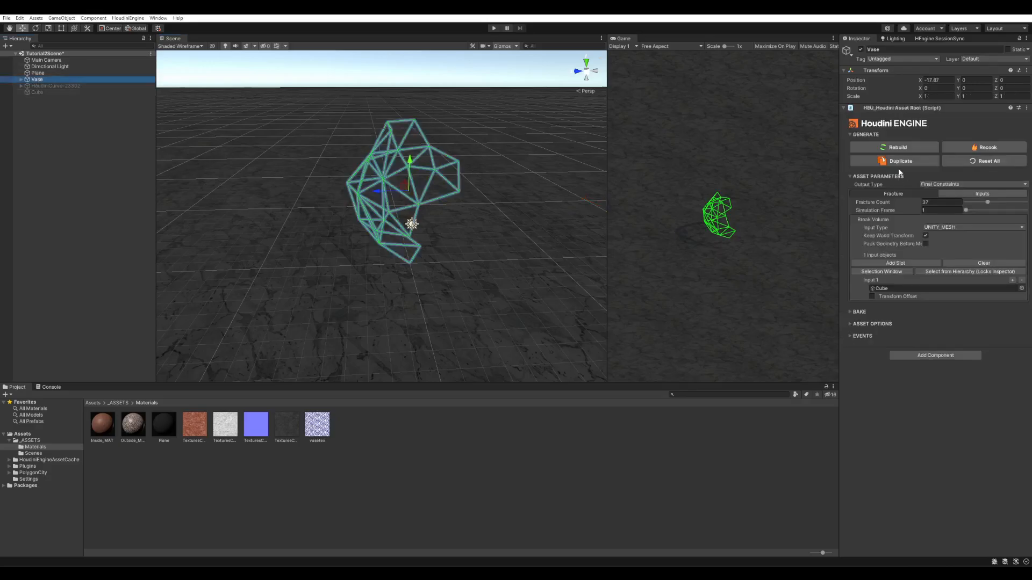
click(938, 185)
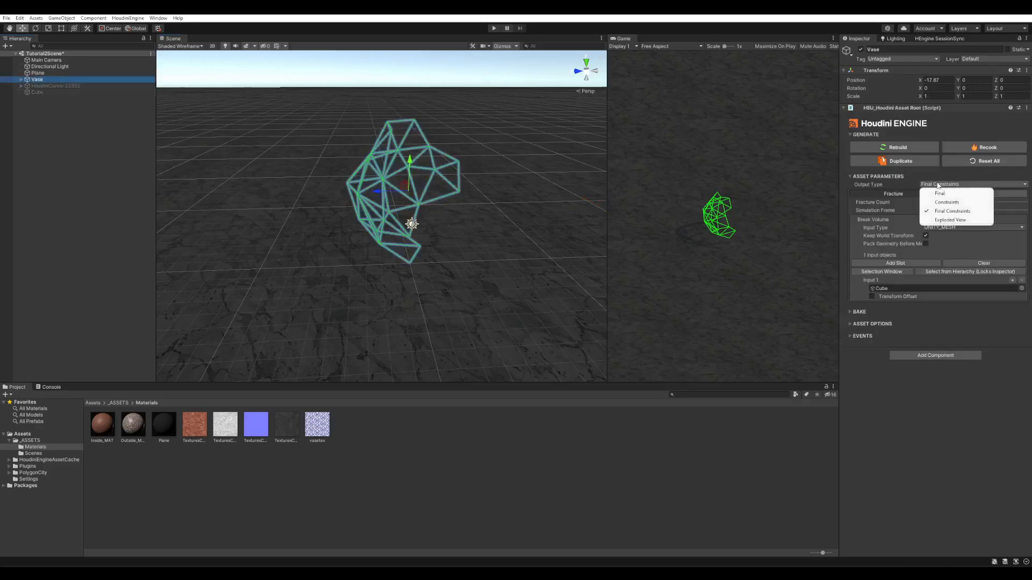
click(956, 220)
alt+drag(525, 203, 427, 129)
- Lower the Vase's Fracture Count and raise it to 43, examining the exploded pieces from several sides
drag(987, 202, 967, 205)
alt+drag(524, 148, 308, 173)
middle_drag(242, 135, 394, 157)
alt+drag(394, 157, 613, 182)
drag(968, 205, 993, 206)
alt+drag(463, 142, 504, 182)
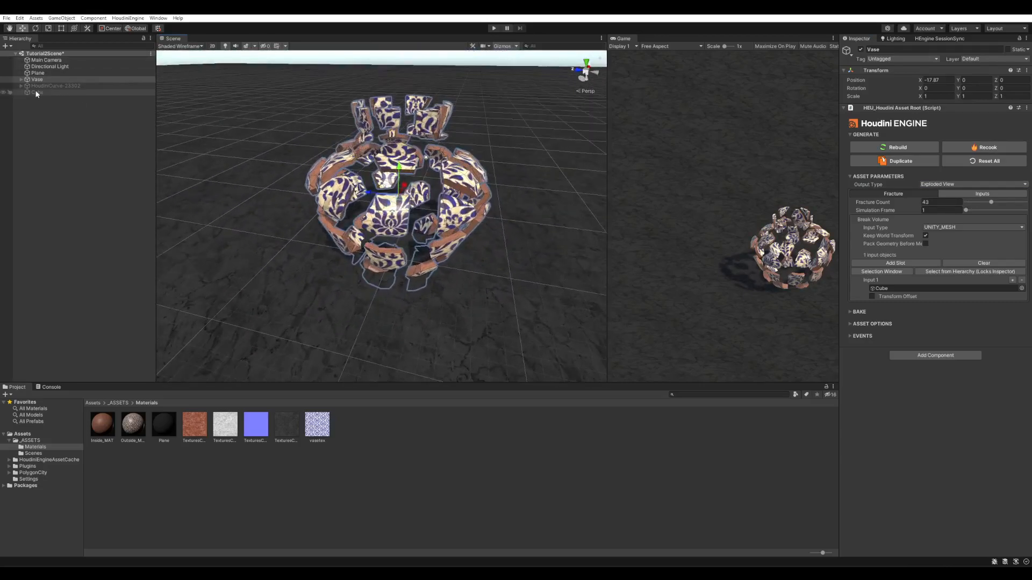
alt+drag(493, 232, 518, 253)
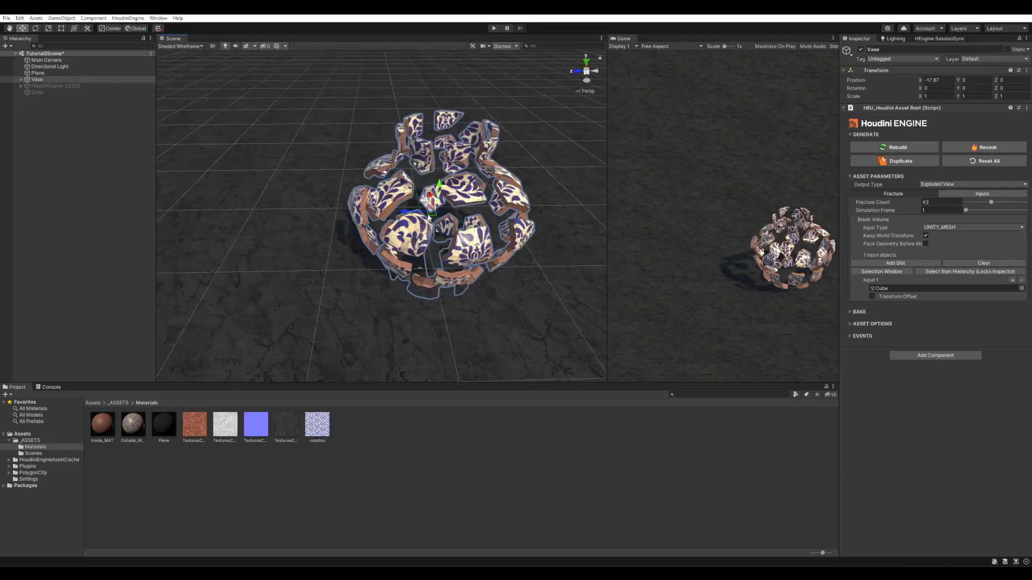
alt+drag(571, 195, 461, 209)
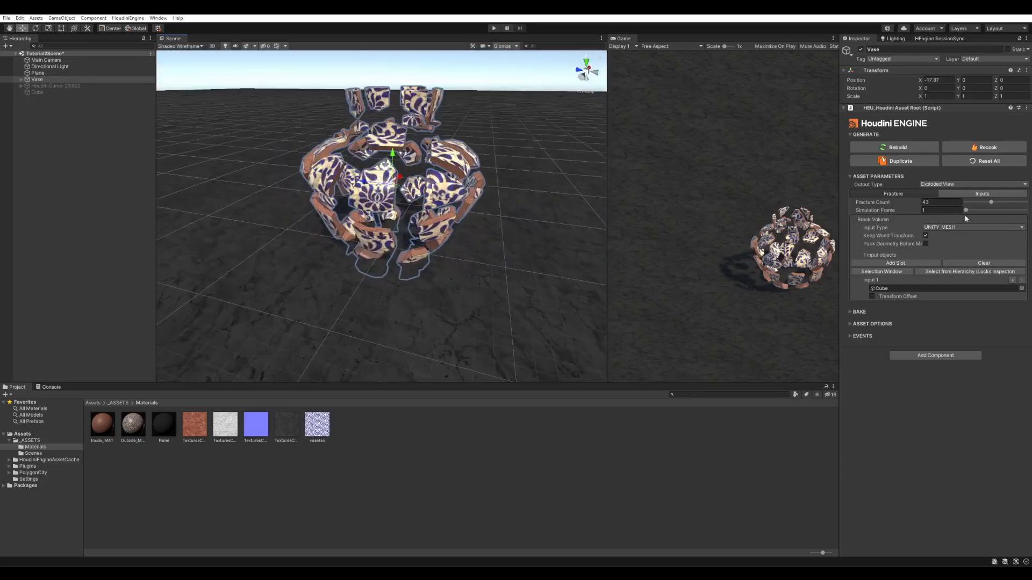
- Reduce the Vase's Fracture Count to 18 and switch its Output Type back to Final
drag(988, 201, 976, 202)
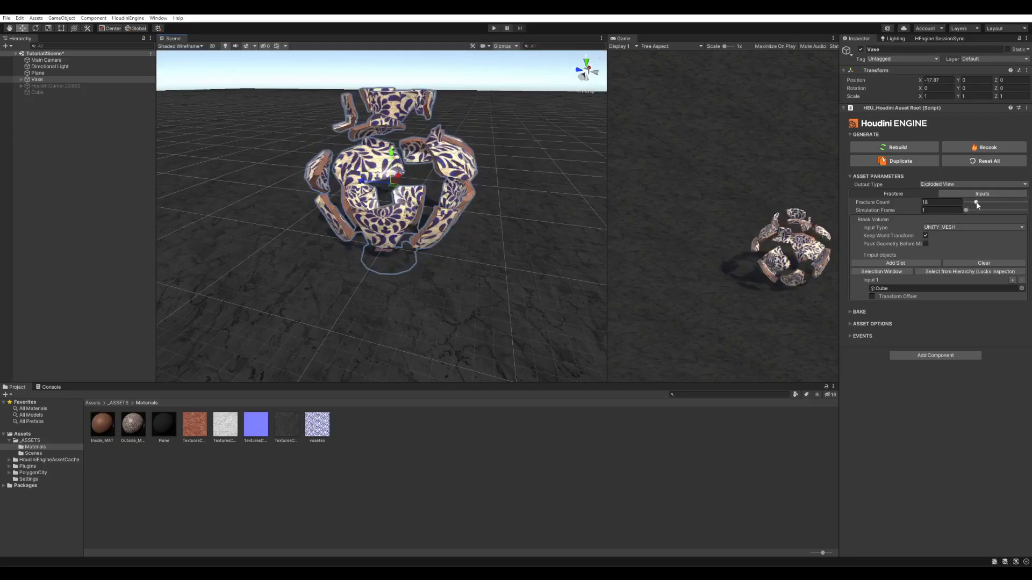
alt+drag(570, 194, 406, 285)
click(939, 184)
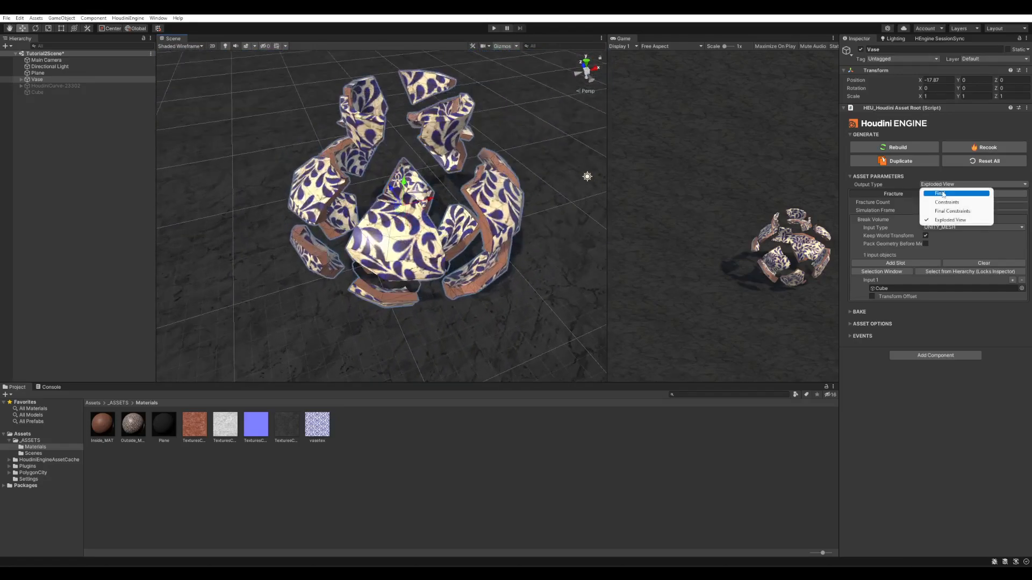
click(930, 194)
alt+drag(542, 157, 511, 207)
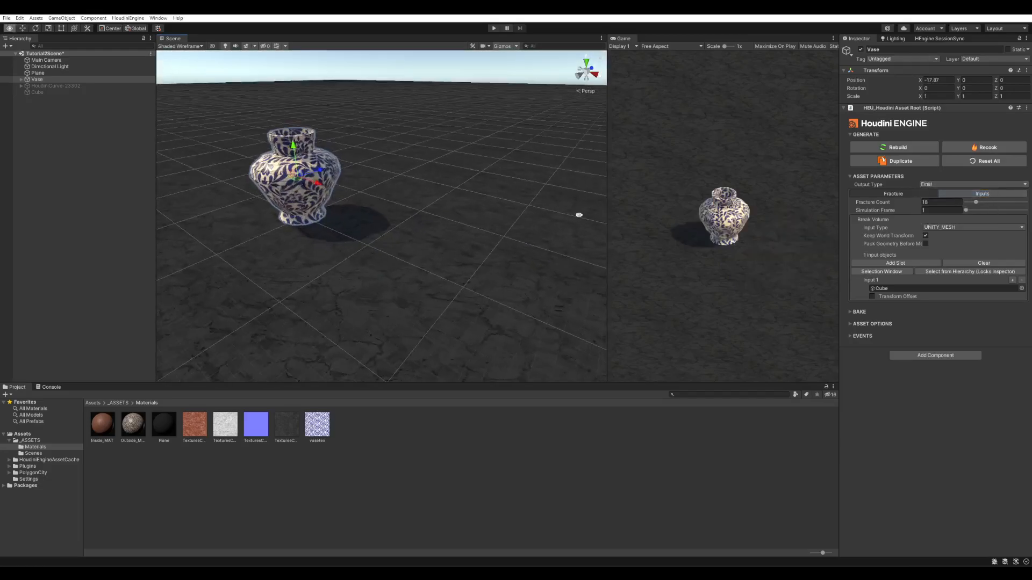
- Advance the Vase's Simulation Frame to about 57.5 and inspect the breaking pieces up close
drag(968, 212, 979, 212)
key(f)
alt+drag(547, 229, 568, 237)
mouse_move(979, 211)
mouse_down()
mouse_move(1025, 210)
mouse_move(984, 211)
mouse_up()
alt+drag(537, 290, 460, 230)
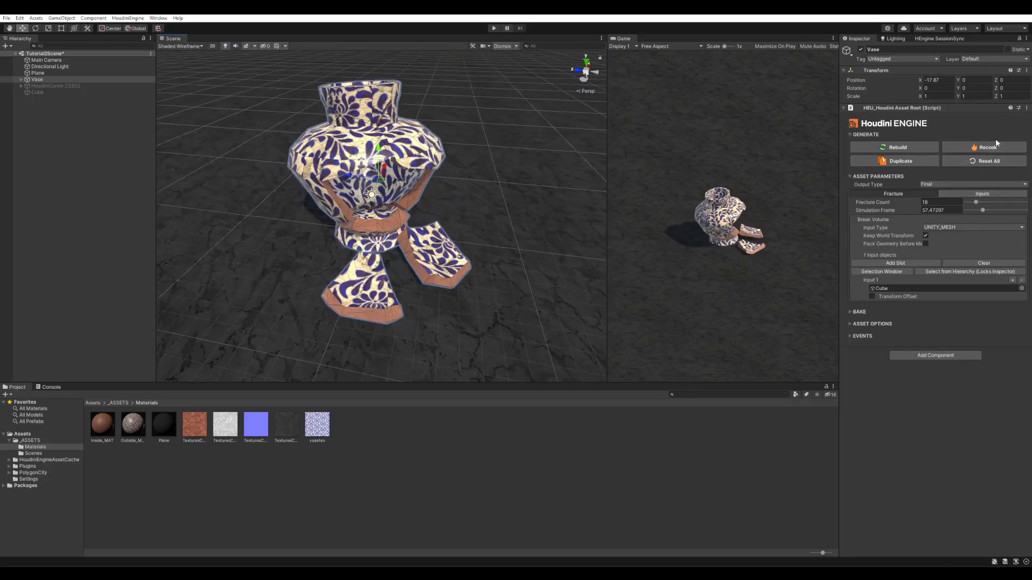
alt+drag(514, 181, 526, 184)
alt+drag(470, 232, 502, 204)
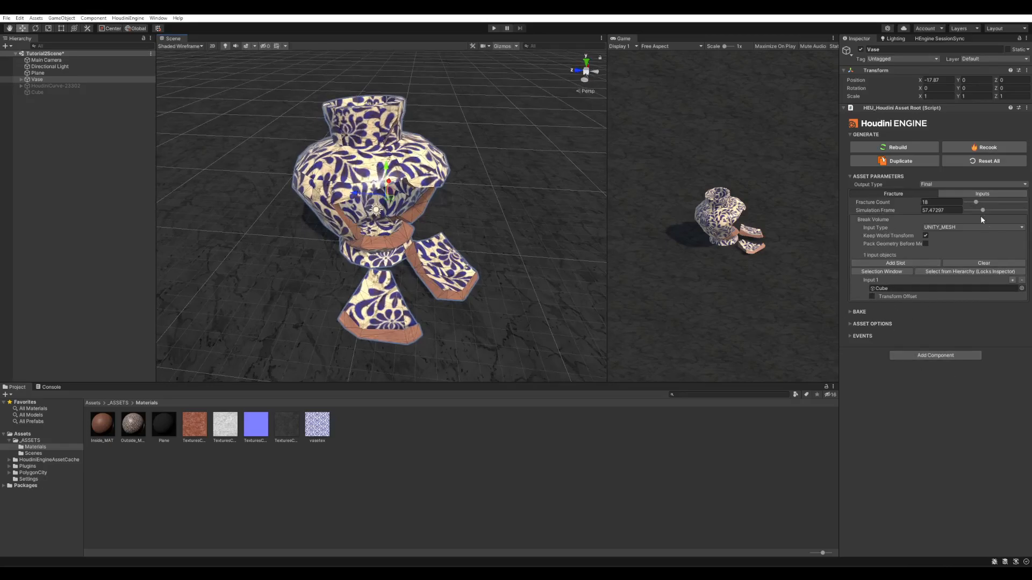
- Raise the Vase's Fracture Count to 49 and advance its Simulation Frame to about 92.4
drag(977, 204, 996, 206)
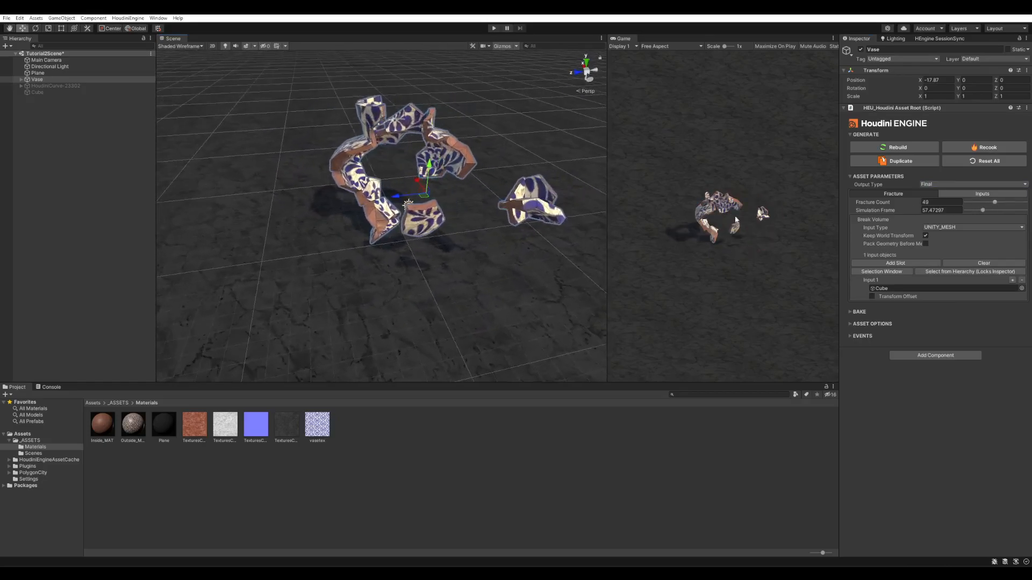
mouse_move(984, 212)
mouse_down()
mouse_move(946, 214)
mouse_move(993, 212)
mouse_up()
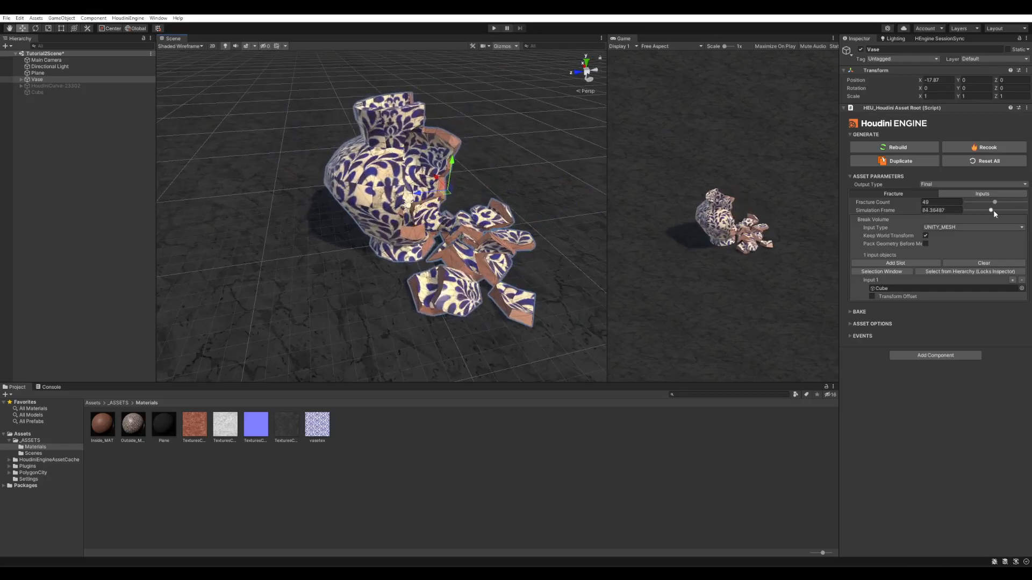
alt+drag(486, 191, 502, 212)
click(992, 210)
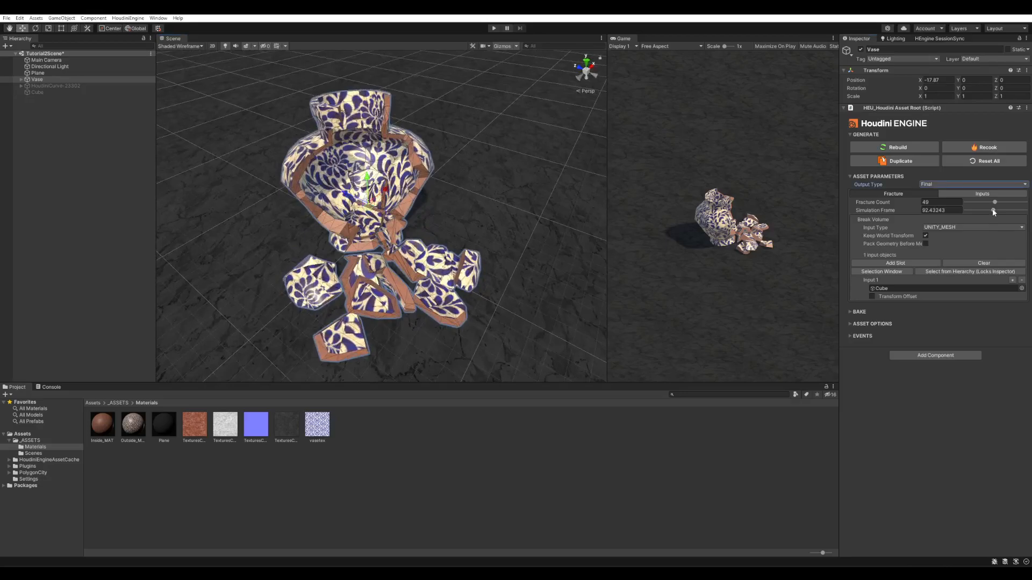
mouse_move(571, 243)
alt+mouse_down()
mouse_move(560, 233)
mouse_move(562, 301)
mouse_move(566, 227)
alt+mouse_up()
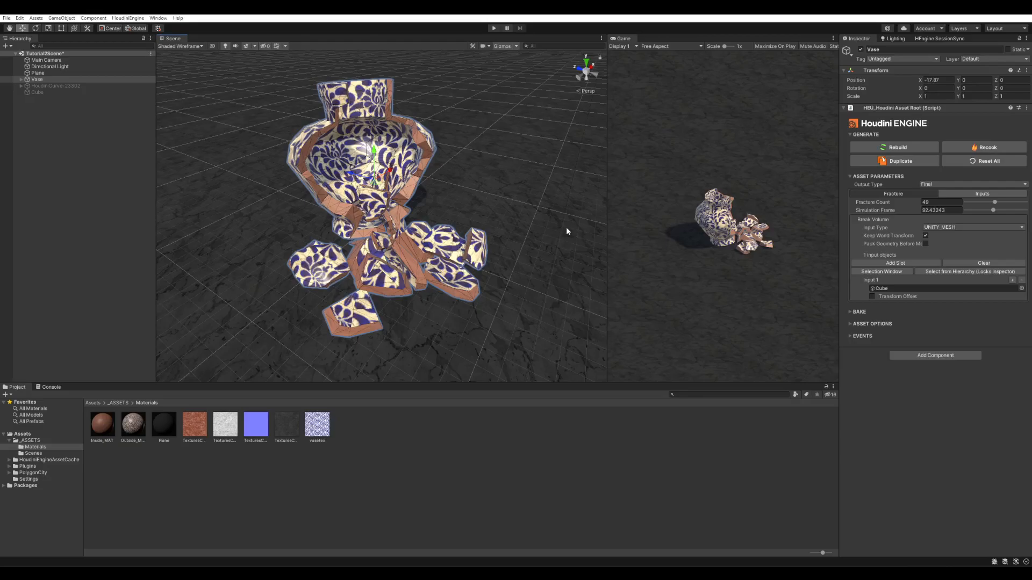
alt+drag(483, 239, 527, 251)
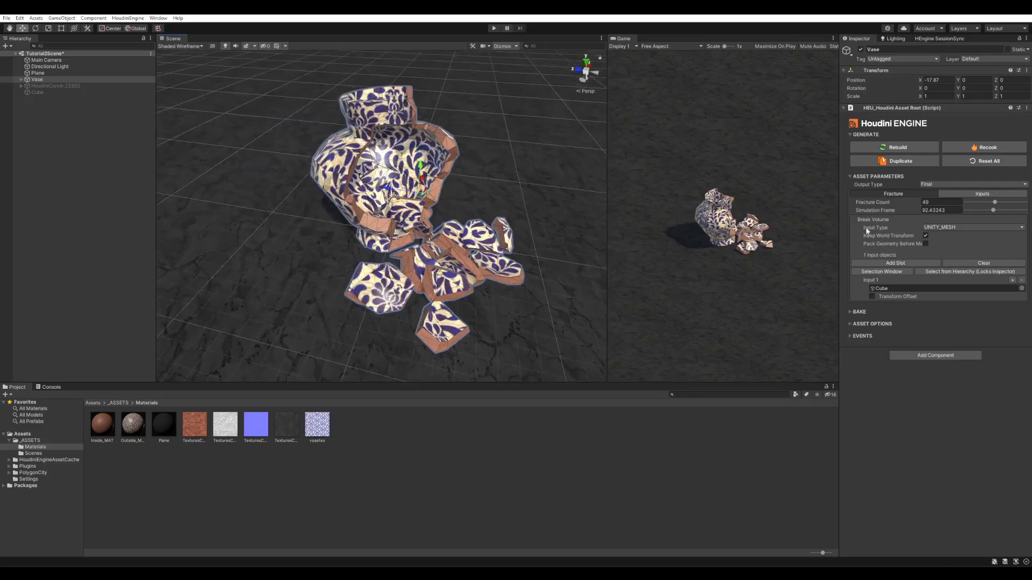
- Scrub the Vase's Simulation Frame back and then forward to about 111.3 to compare the shards' positions
mouse_move(993, 210)
mouse_down()
mouse_move(962, 211)
mouse_move(979, 210)
mouse_up()
click(998, 210)
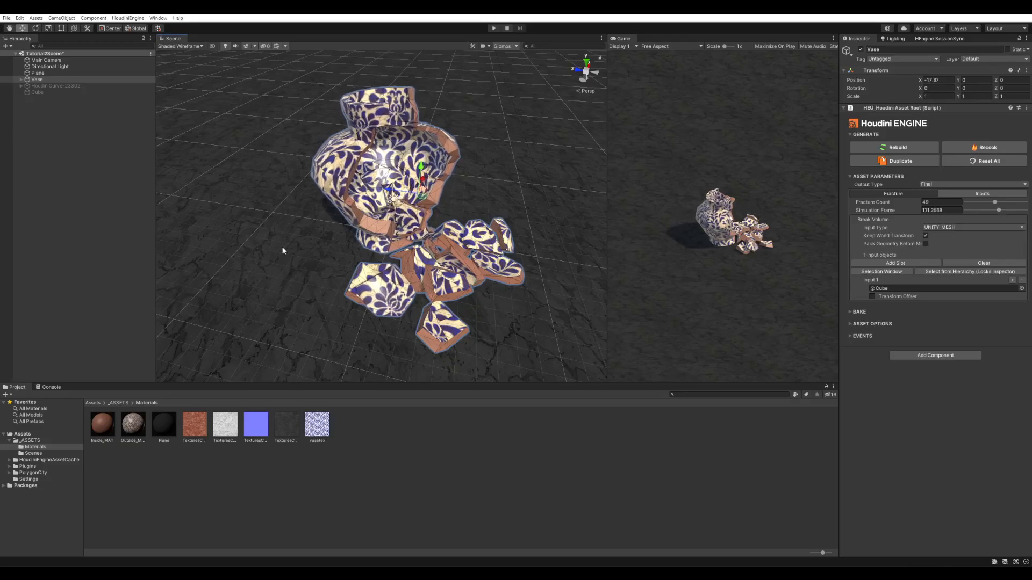
mouse_move(490, 180)
alt+mouse_down()
mouse_move(470, 171)
mouse_move(490, 164)
alt+mouse_up()
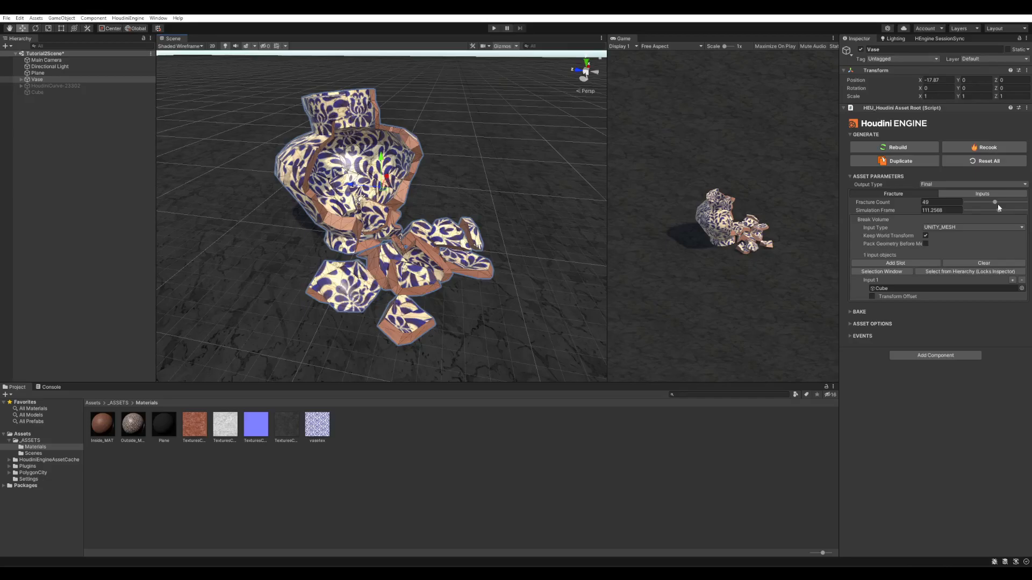
- Set the Vase's Fracture Count to 50 and its Simulation Frame to about 70.9, and inspect the scattered shards
mouse_move(994, 202)
mouse_down()
mouse_move(961, 209)
mouse_move(988, 212)
mouse_up()
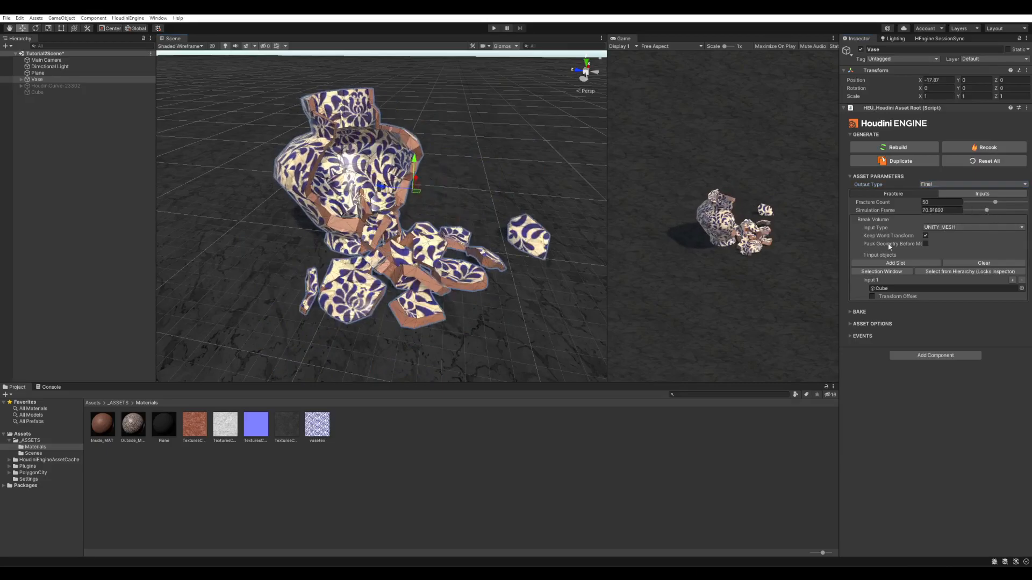
mouse_move(463, 235)
alt+mouse_down()
mouse_move(476, 223)
mouse_move(475, 129)
mouse_move(470, 235)
alt+mouse_up()
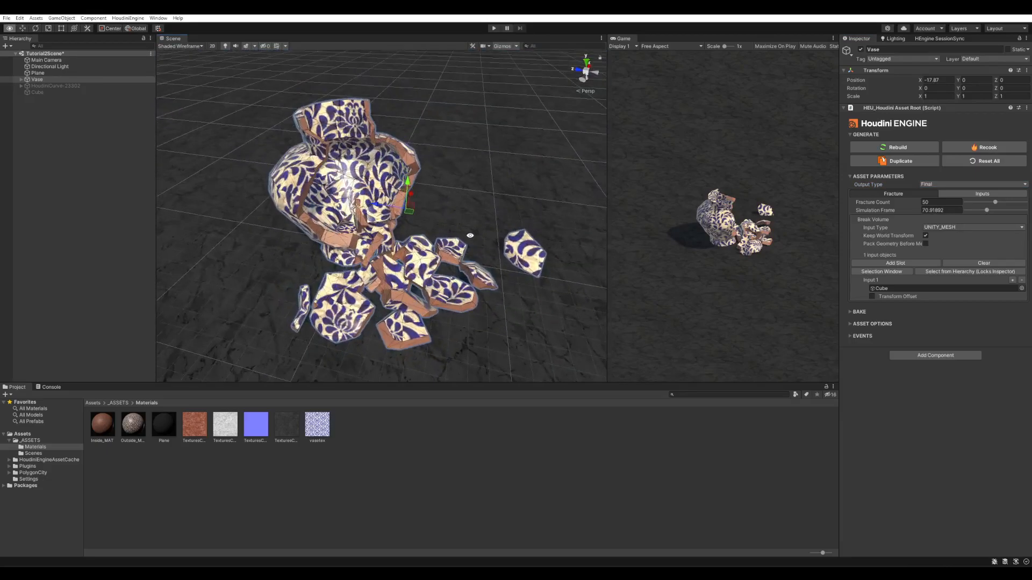
middle_drag(470, 235, 460, 204)
mouse_move(465, 170)
alt+mouse_down()
mouse_move(472, 201)
mouse_move(471, 170)
alt+mouse_up()
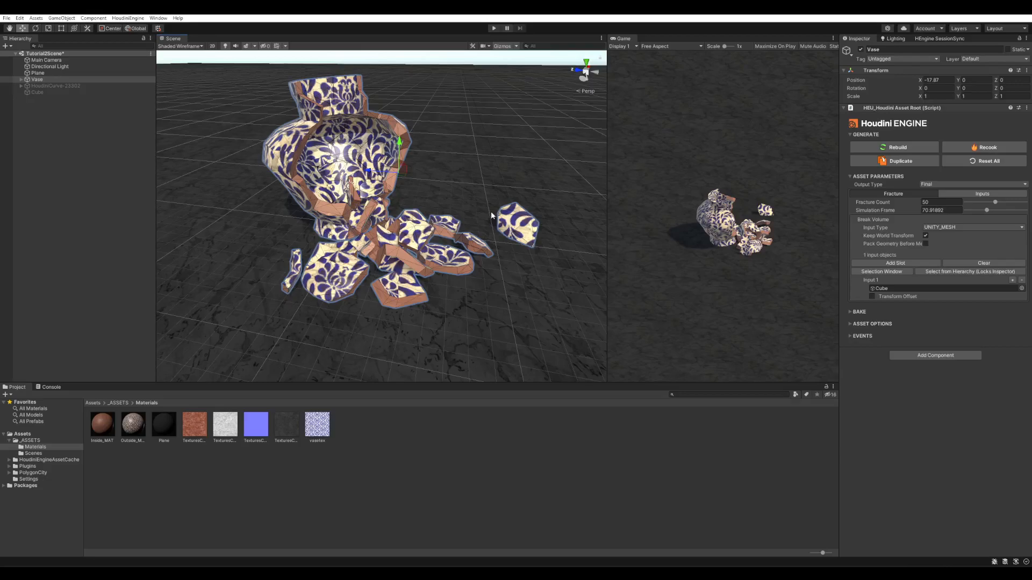
alt+drag(491, 211, 524, 244)
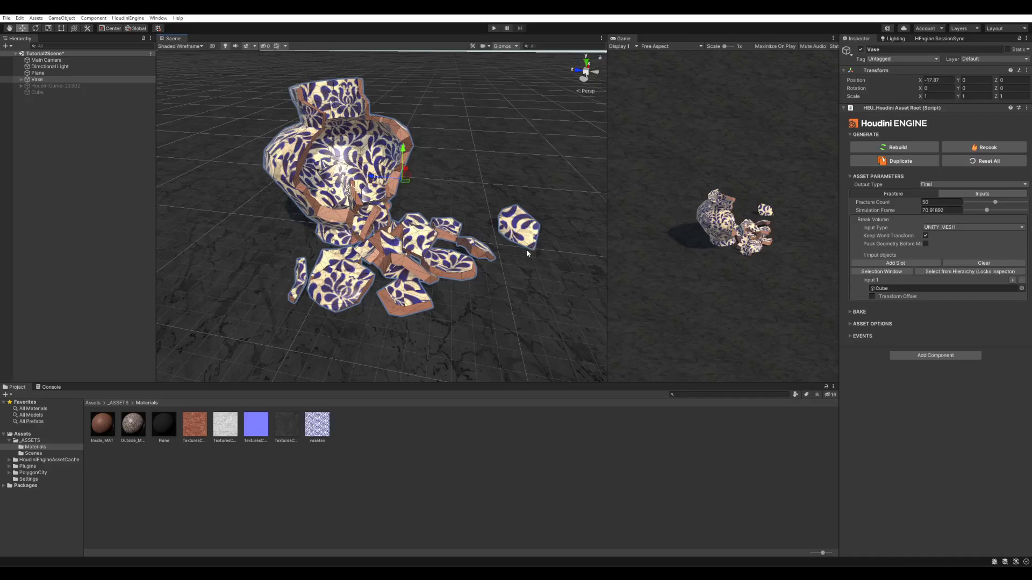
key(alt)
alt+drag(513, 160, 512, 184)
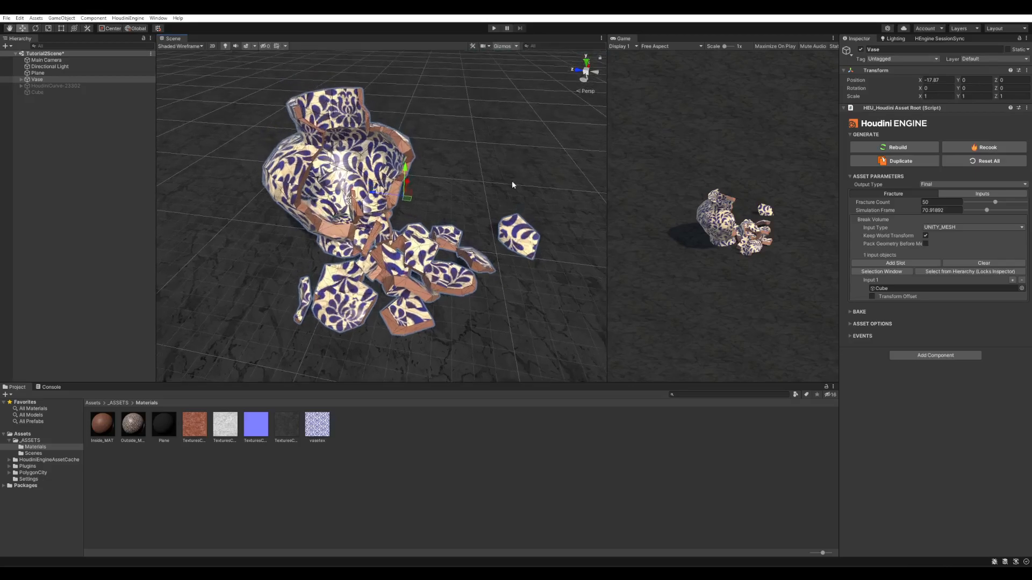
key(alt)
mouse_move(477, 198)
alt+mouse_down()
mouse_move(483, 182)
mouse_move(481, 214)
mouse_move(470, 198)
alt+mouse_up()
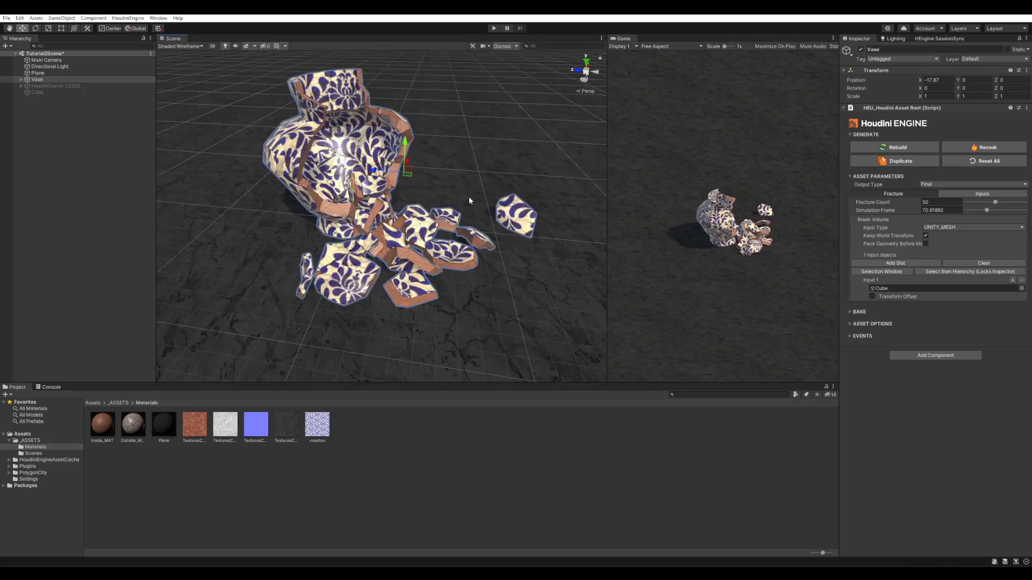
key(alt)
alt+drag(470, 197, 482, 287)
key(alt)
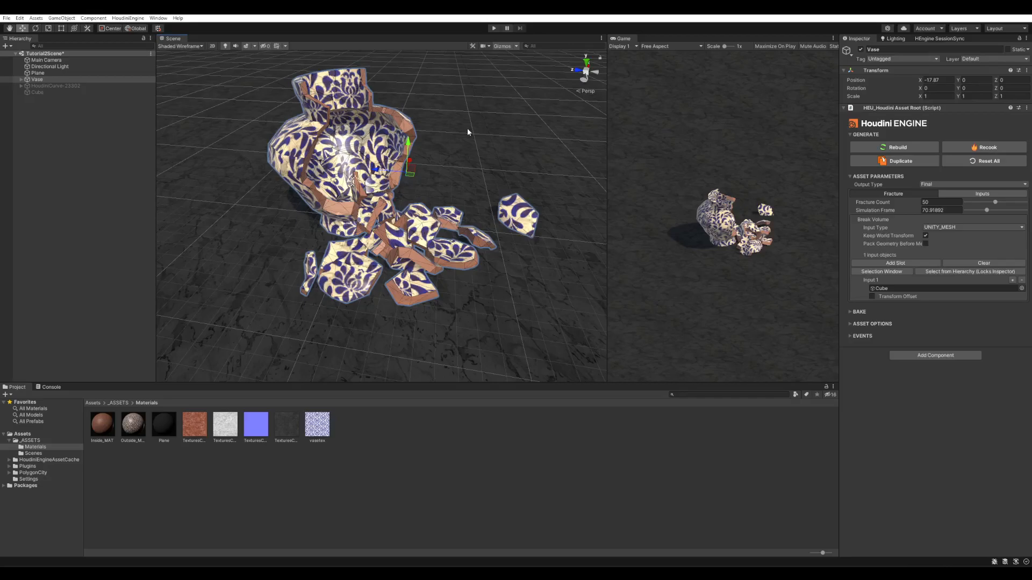
- Select the deactivated break-volume Cube
click(37, 93)
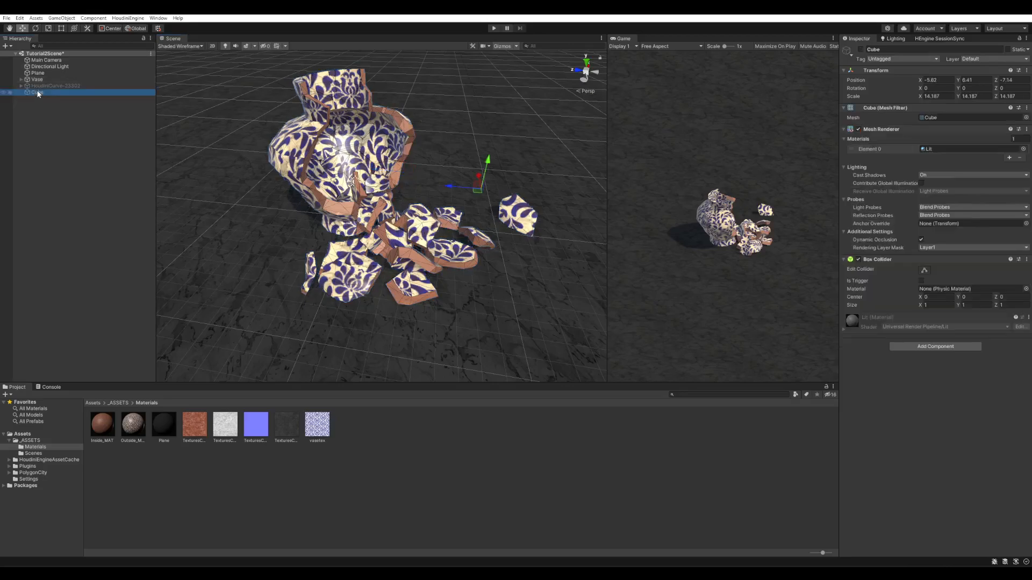